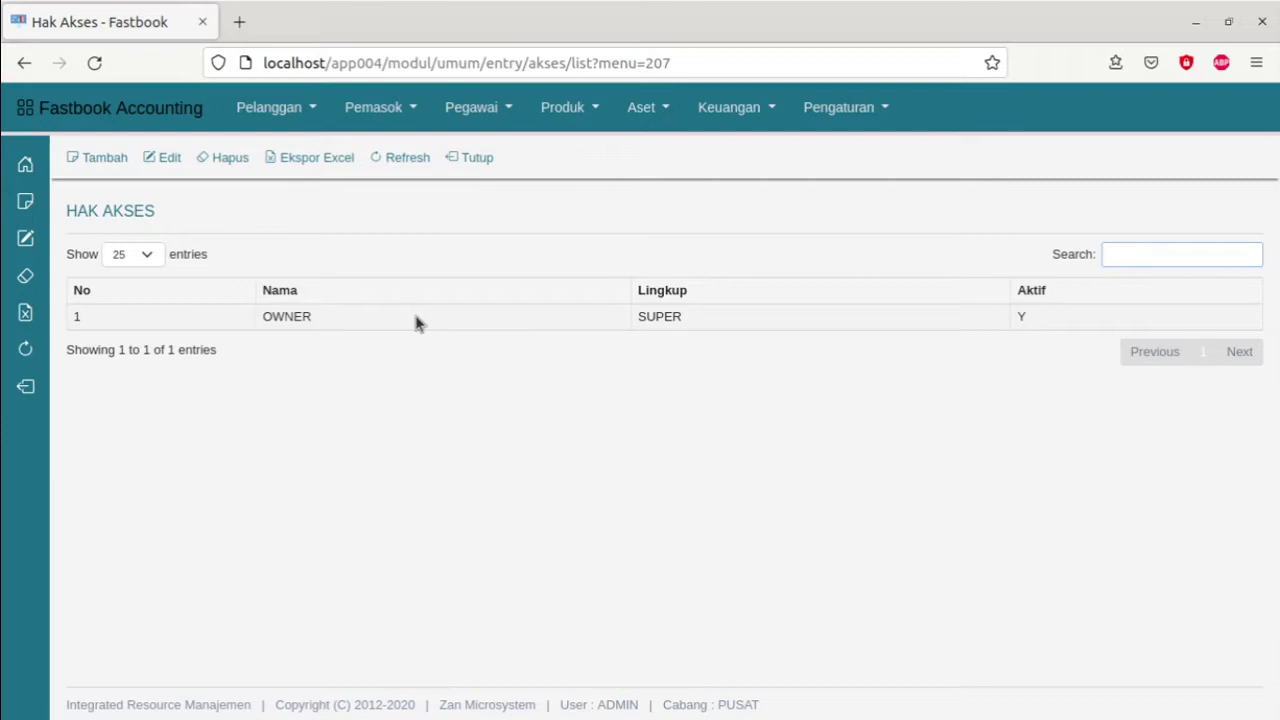
Open the OWNER access right and examine its name, module list and available scope options.
double_click(418, 322)
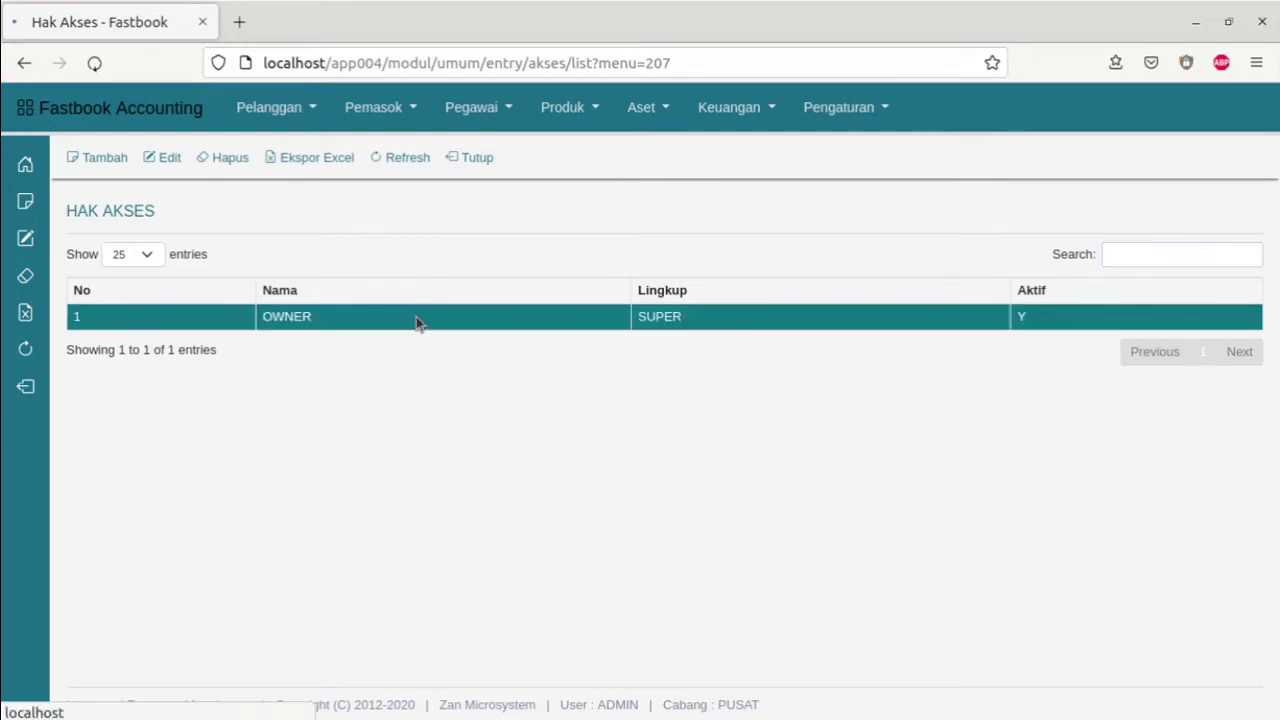
scroll(637, 318, "down", 2)
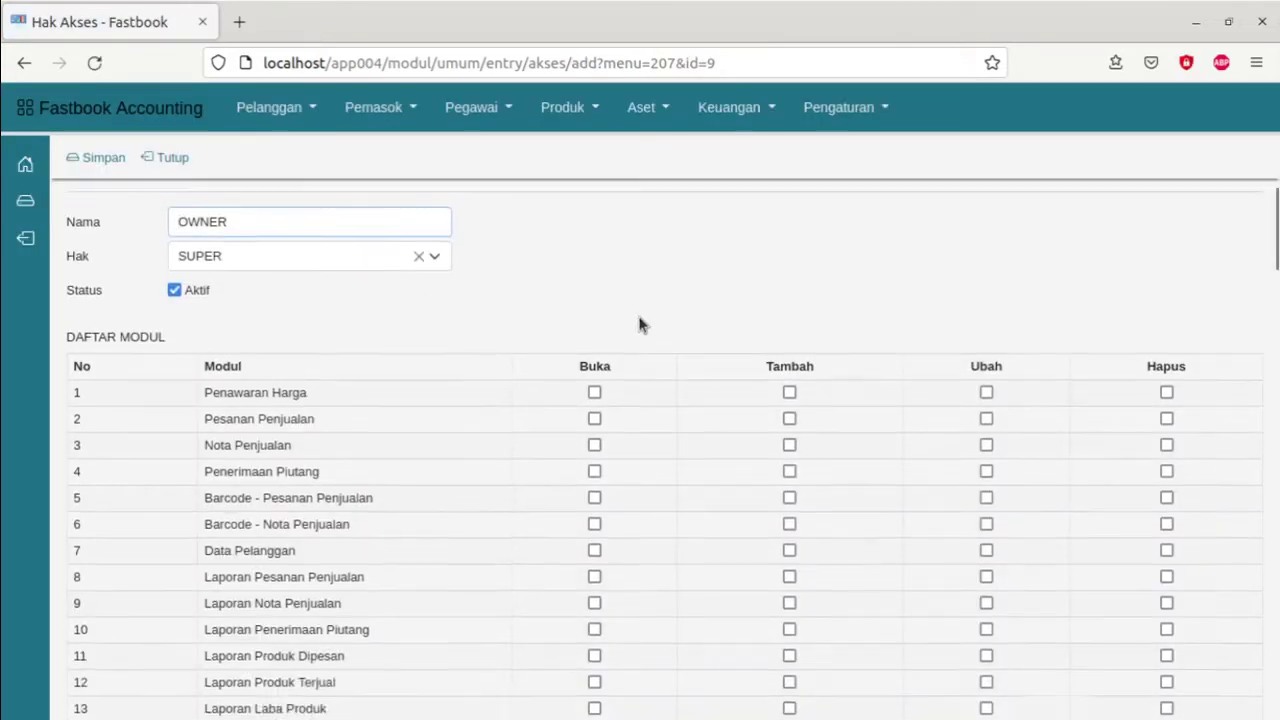
scroll(640, 325, "up", 2)
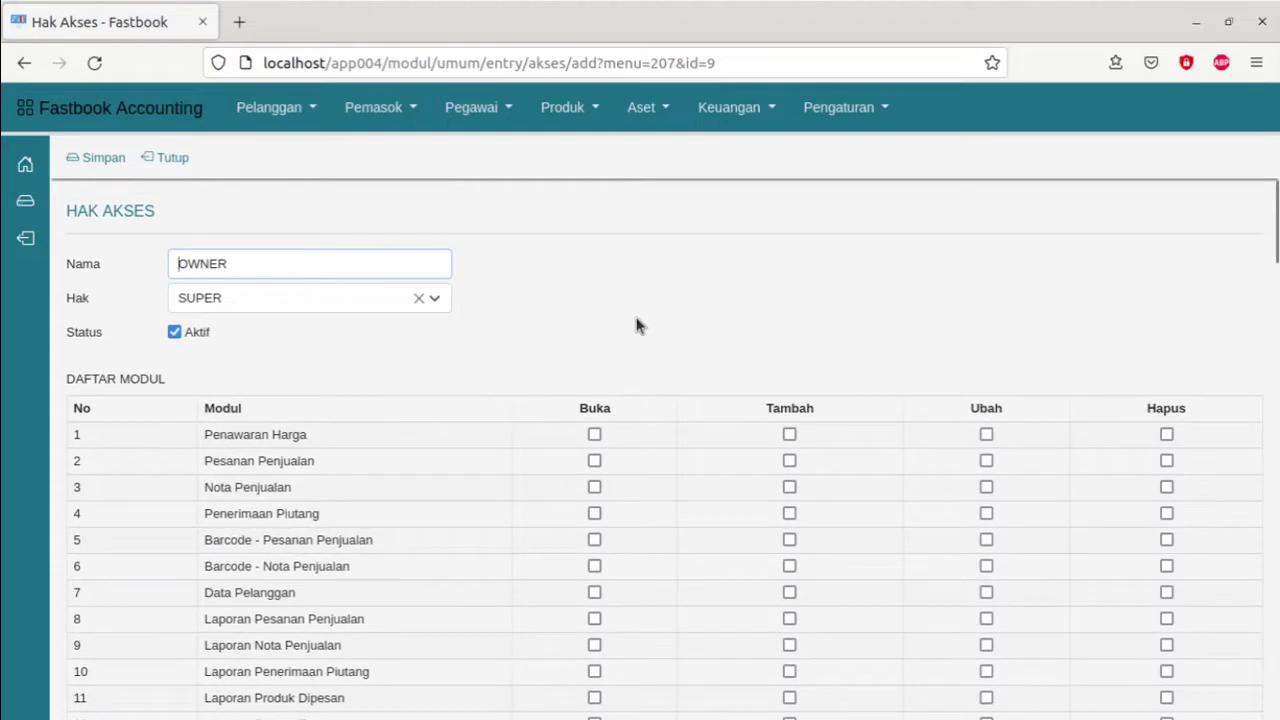
left_click(261, 268)
double_click(261, 268)
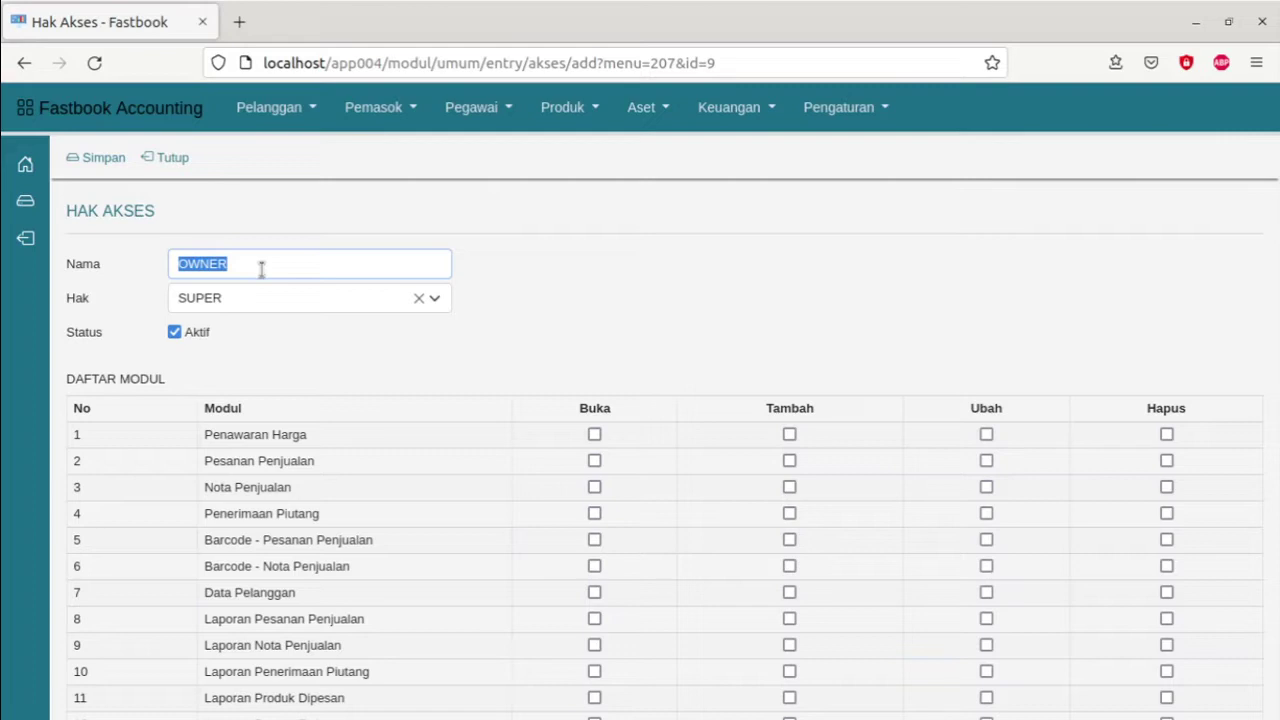
left_click(351, 302)
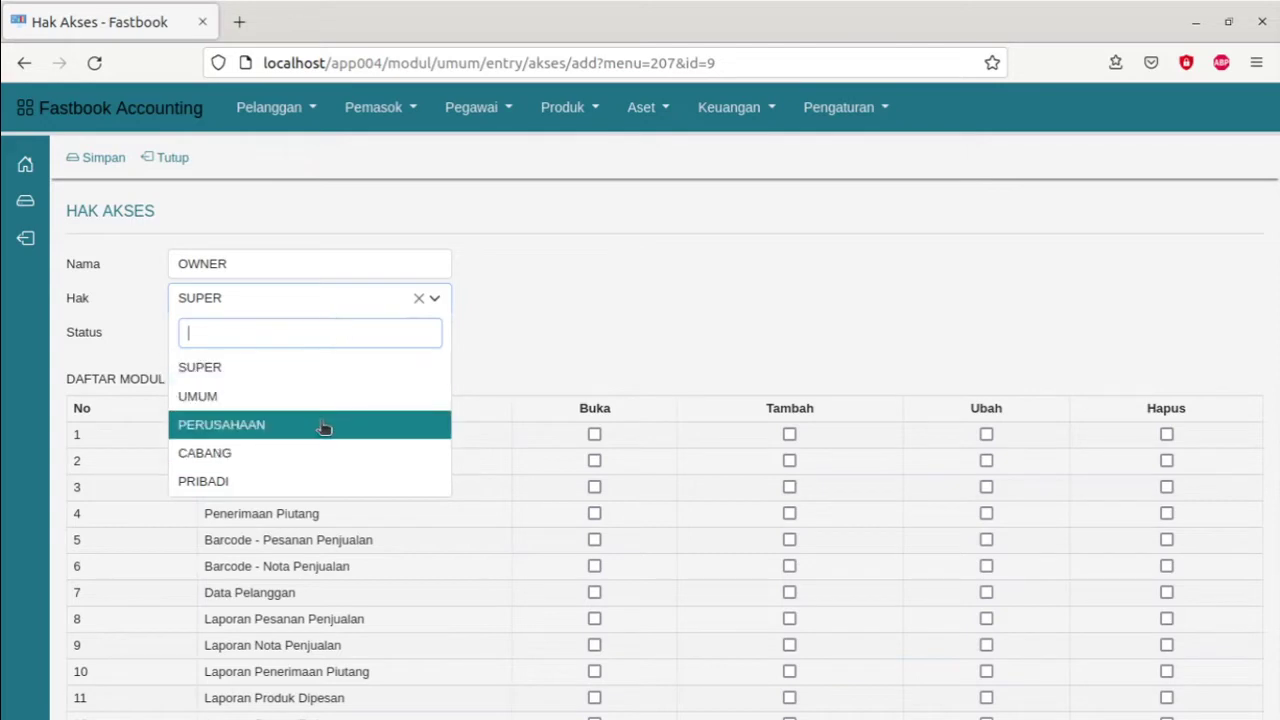
left_click(586, 334)
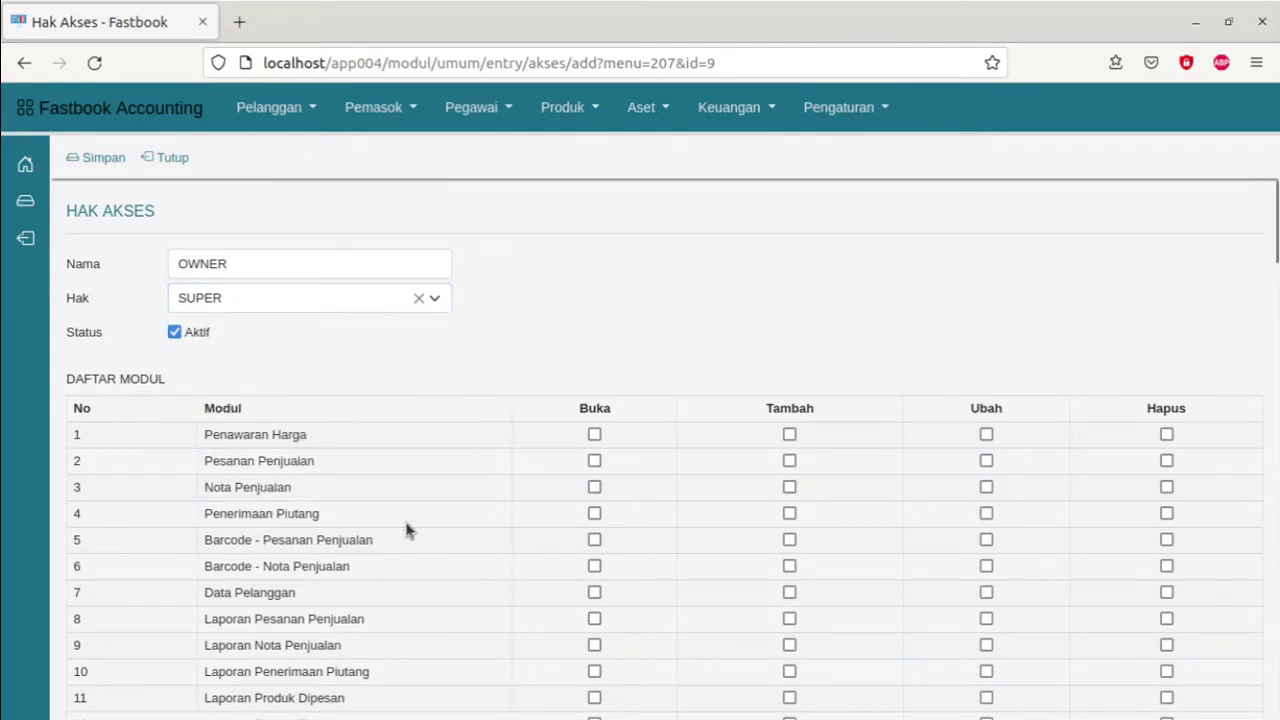
left_click(596, 435)
left_click(790, 435)
left_click(595, 541)
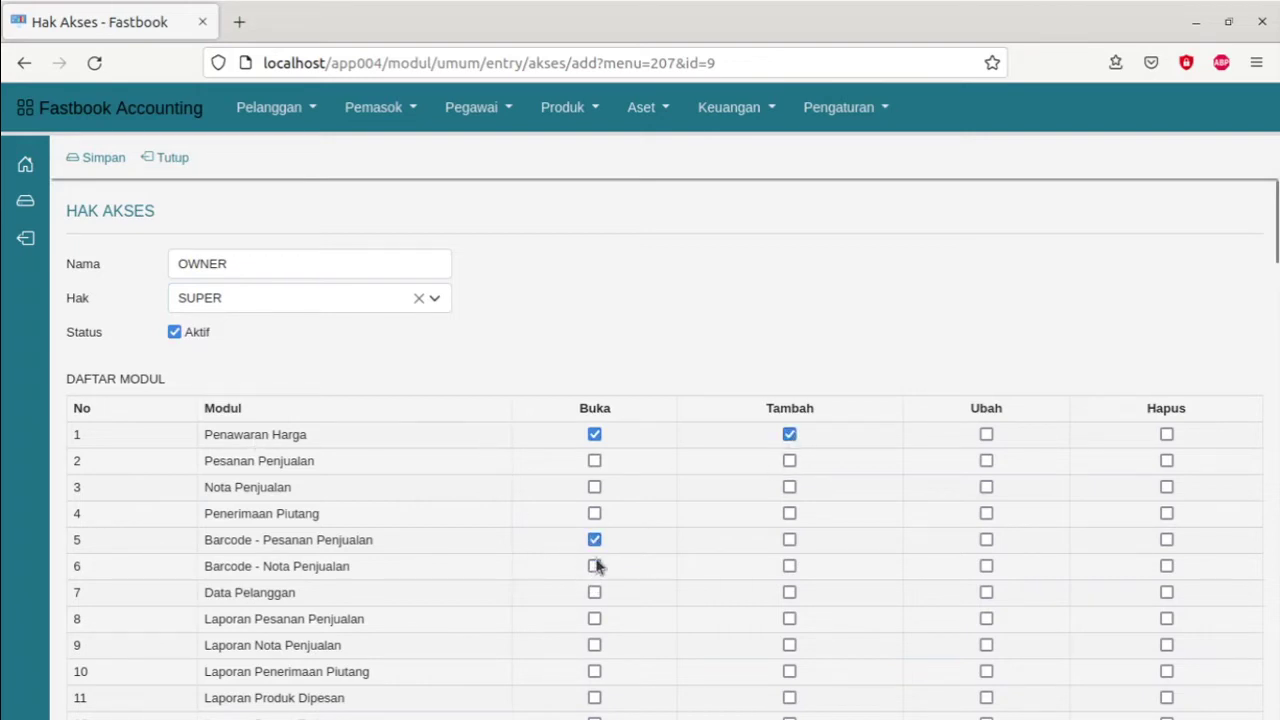
left_click(595, 567)
left_click(595, 567)
left_click(595, 540)
left_click(594, 434)
left_click(790, 435)
Review the scope options offered for the OWNER access right, leaving SUPER selected.
left_click(311, 300)
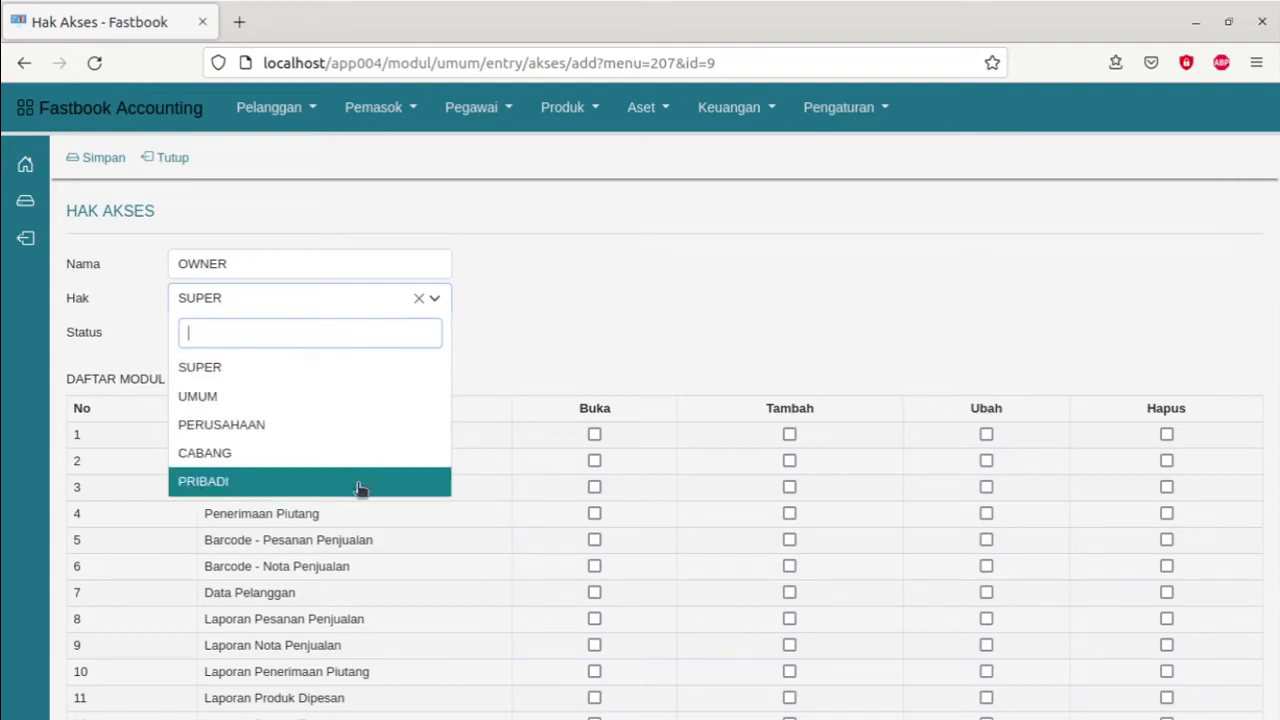
left_click(617, 285)
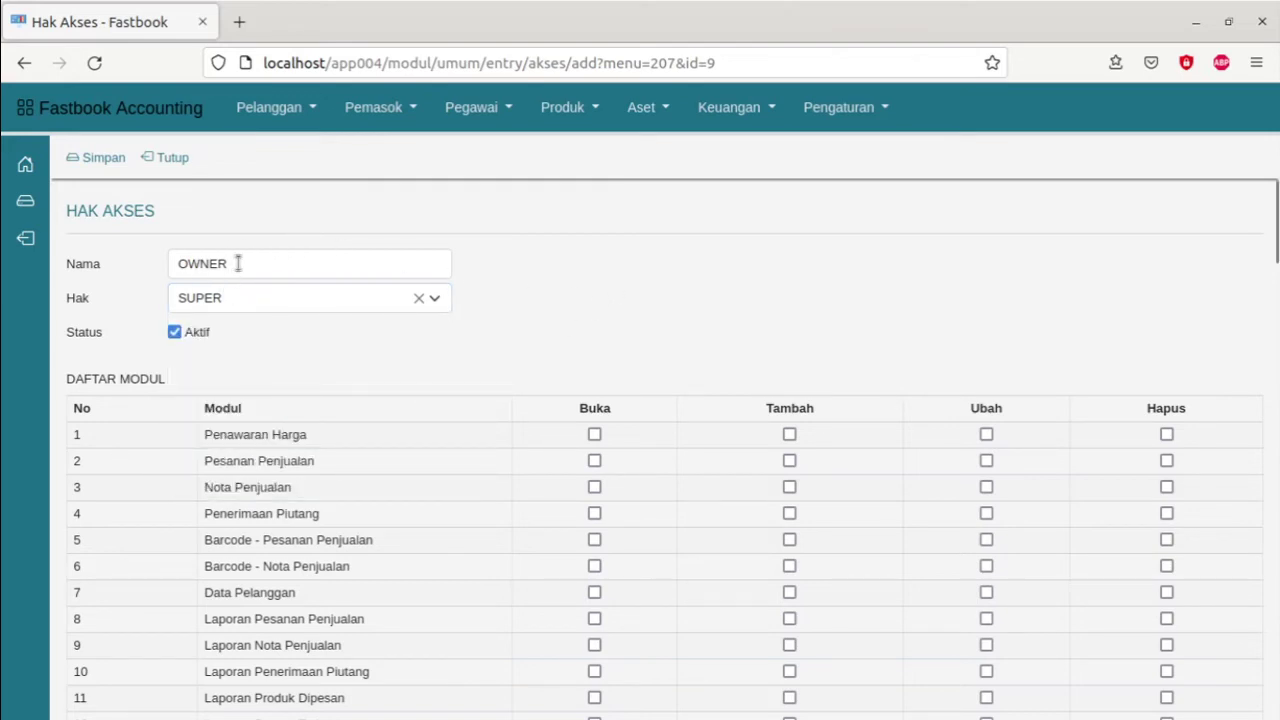
left_click(248, 305)
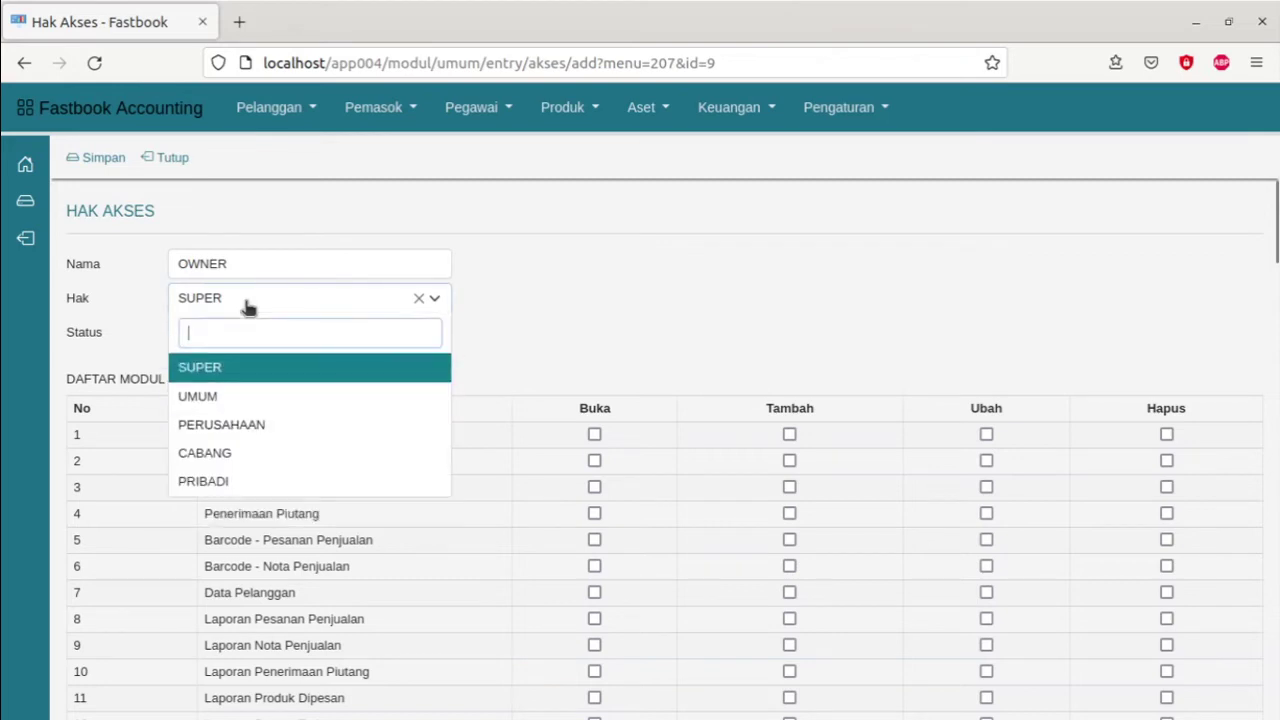
left_click(577, 368)
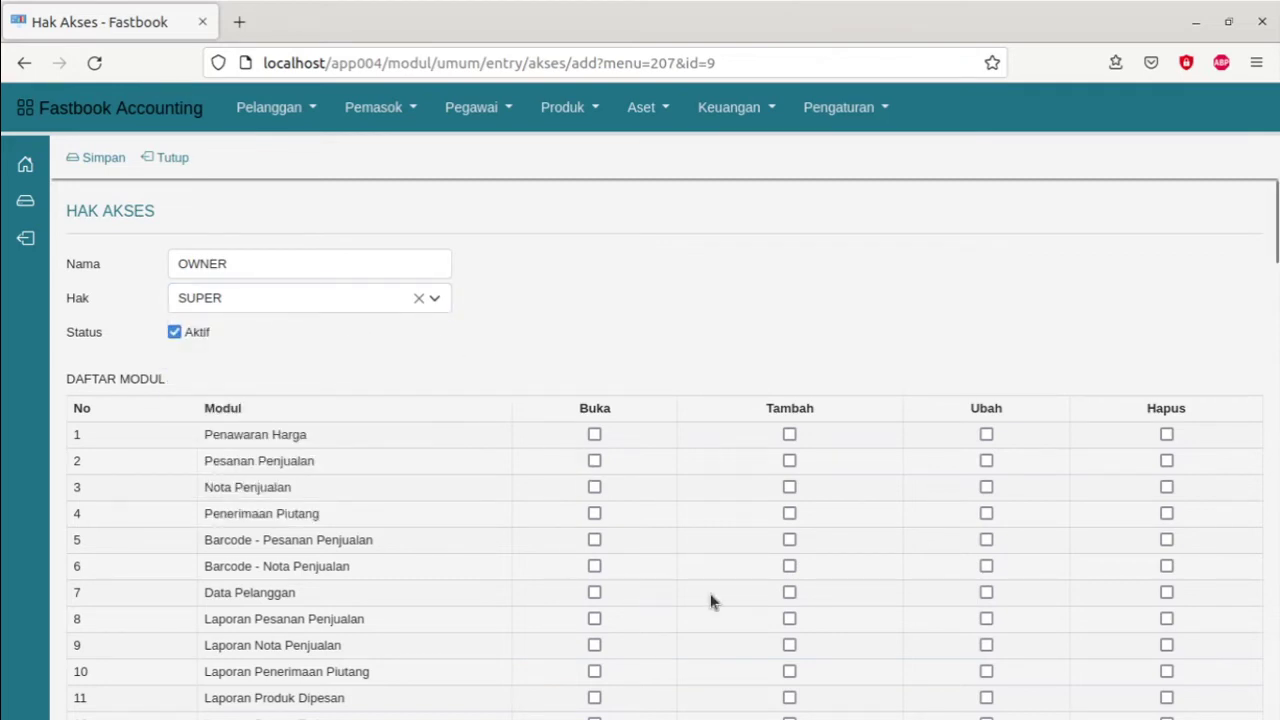
left_click(594, 513)
left_click(594, 487)
left_click(789, 487)
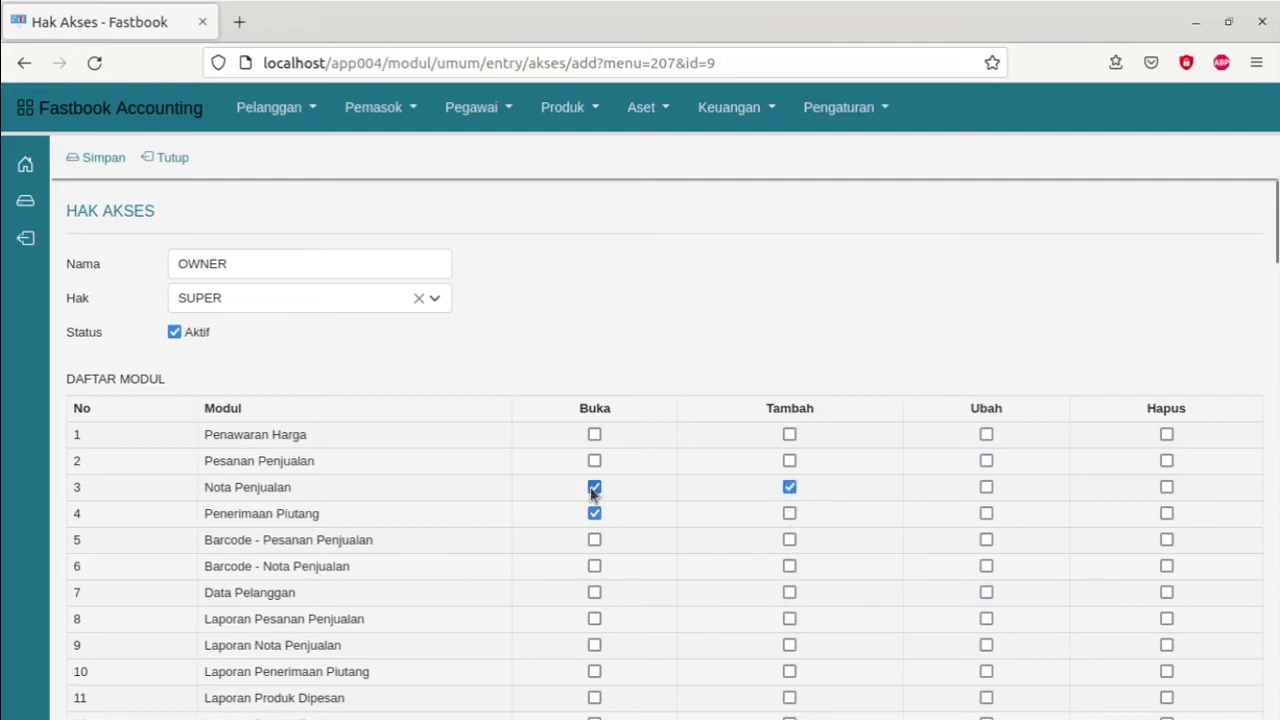
left_click(594, 487)
left_click(594, 513)
left_click(789, 487)
left_click(170, 167)
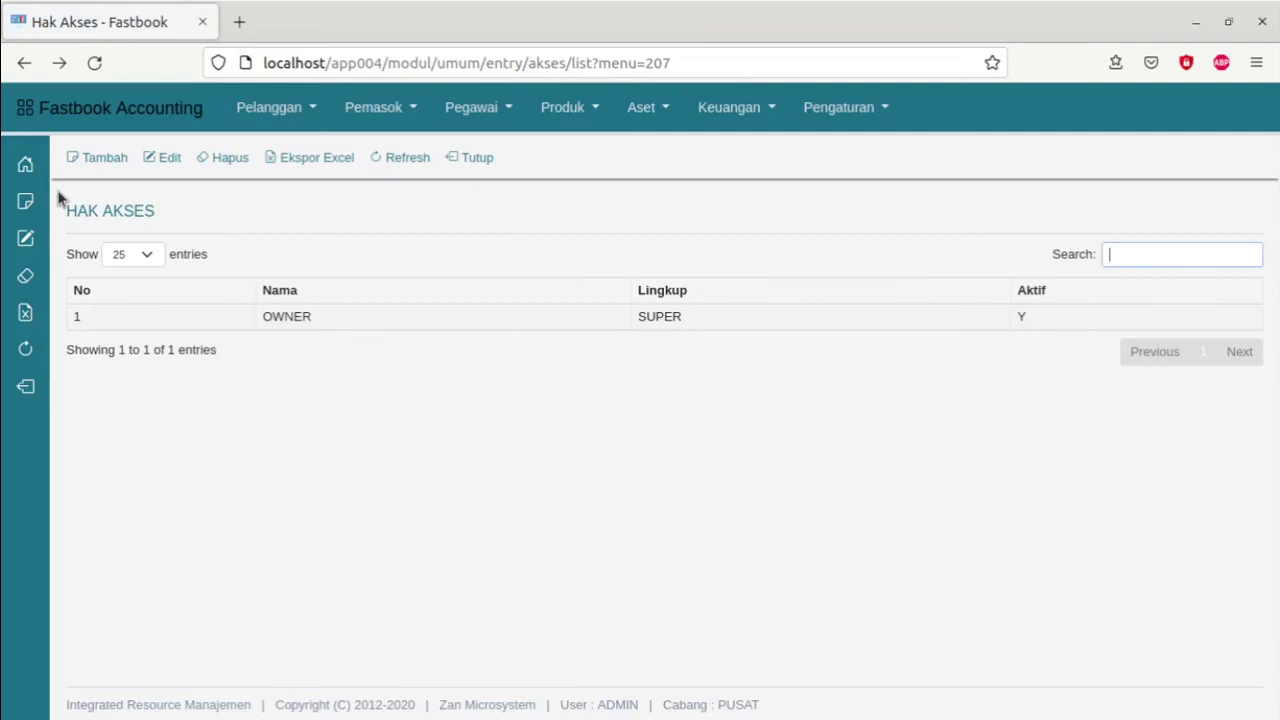
Start a new access right named KEUANGAN with its scope set to UMUM.
left_click(104, 160)
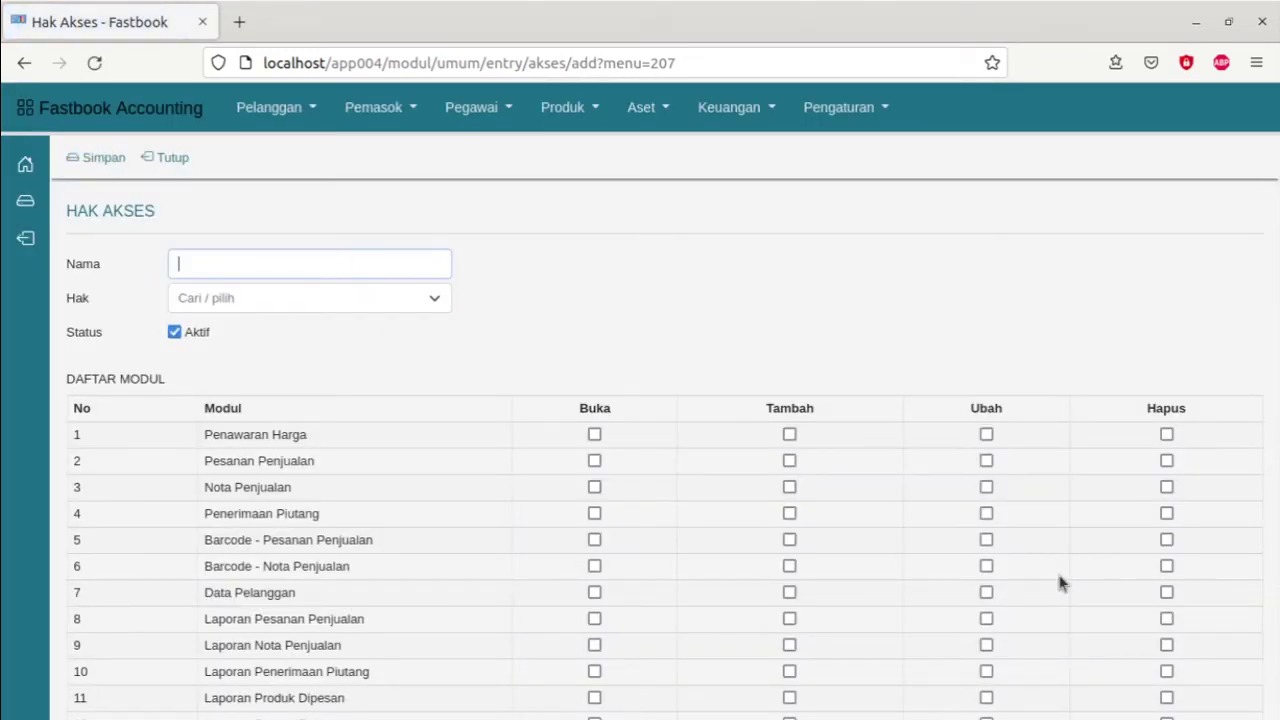
type("KEUANGAN")
left_click(251, 308)
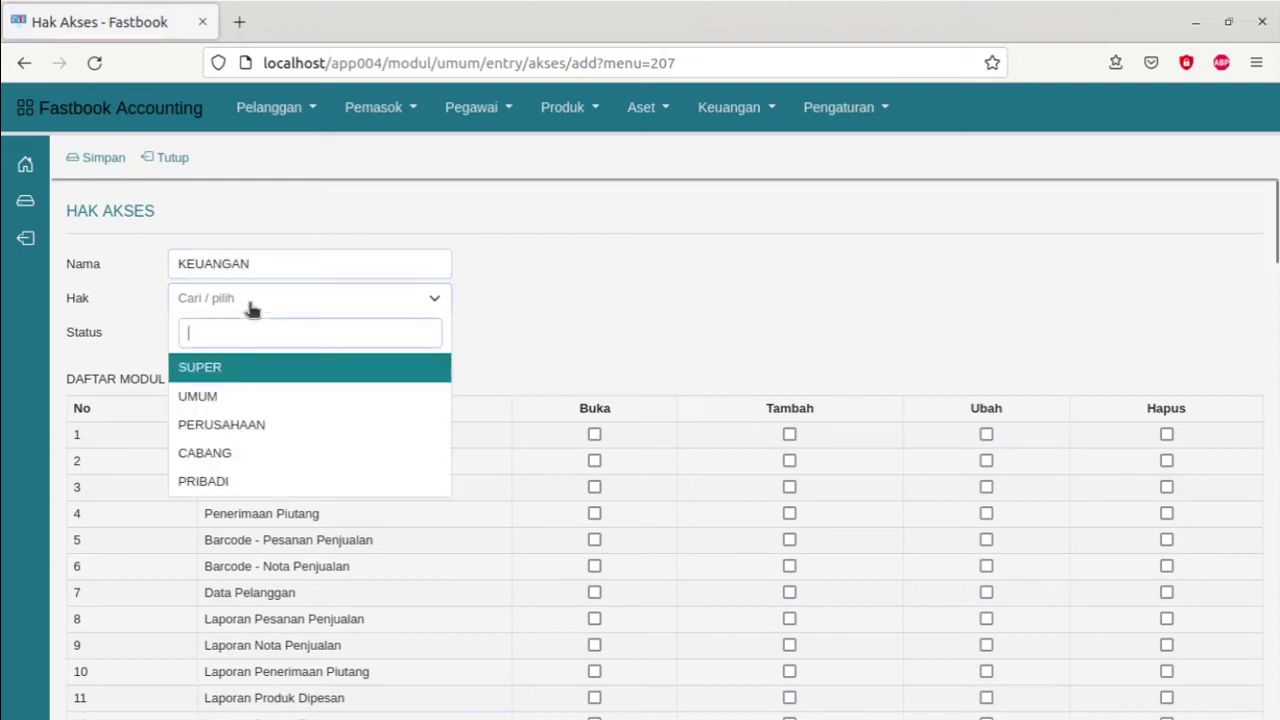
left_click(311, 396)
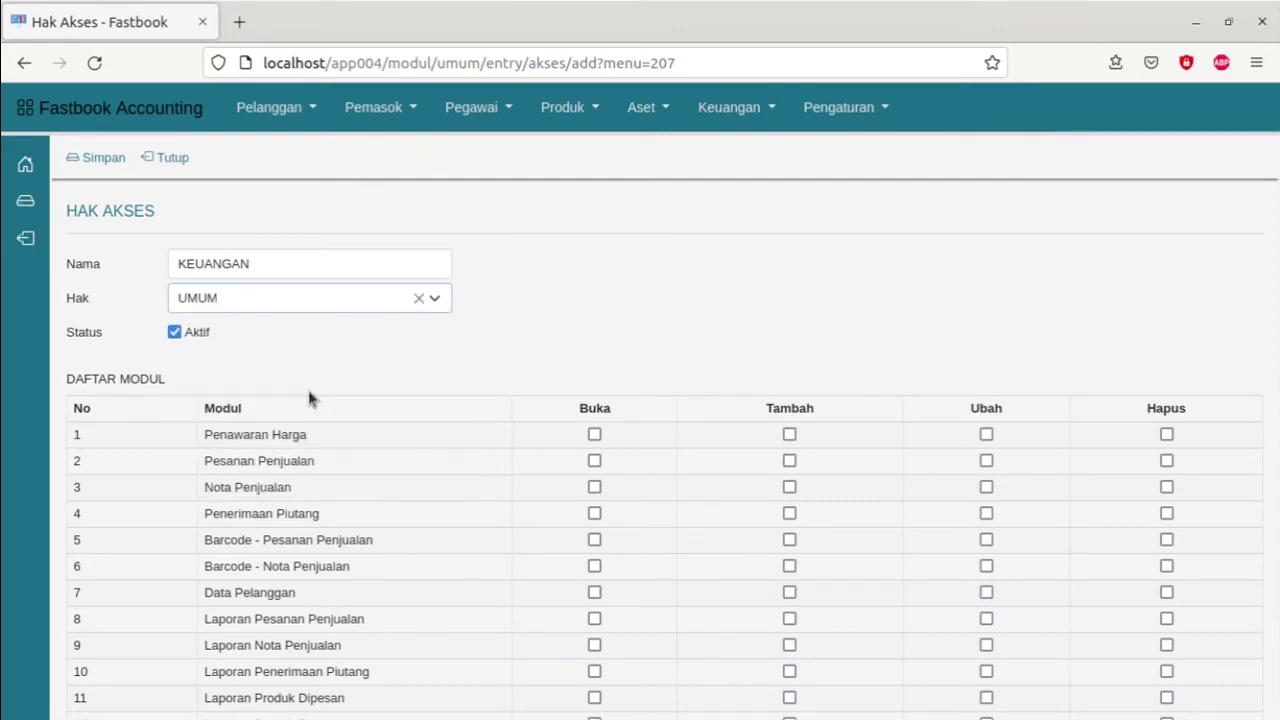
Grant Buka, Tambah and Ubah permissions for the Jurnal Umum module.
scroll(854, 394, "down", 1)
scroll(854, 394, "down", 5)
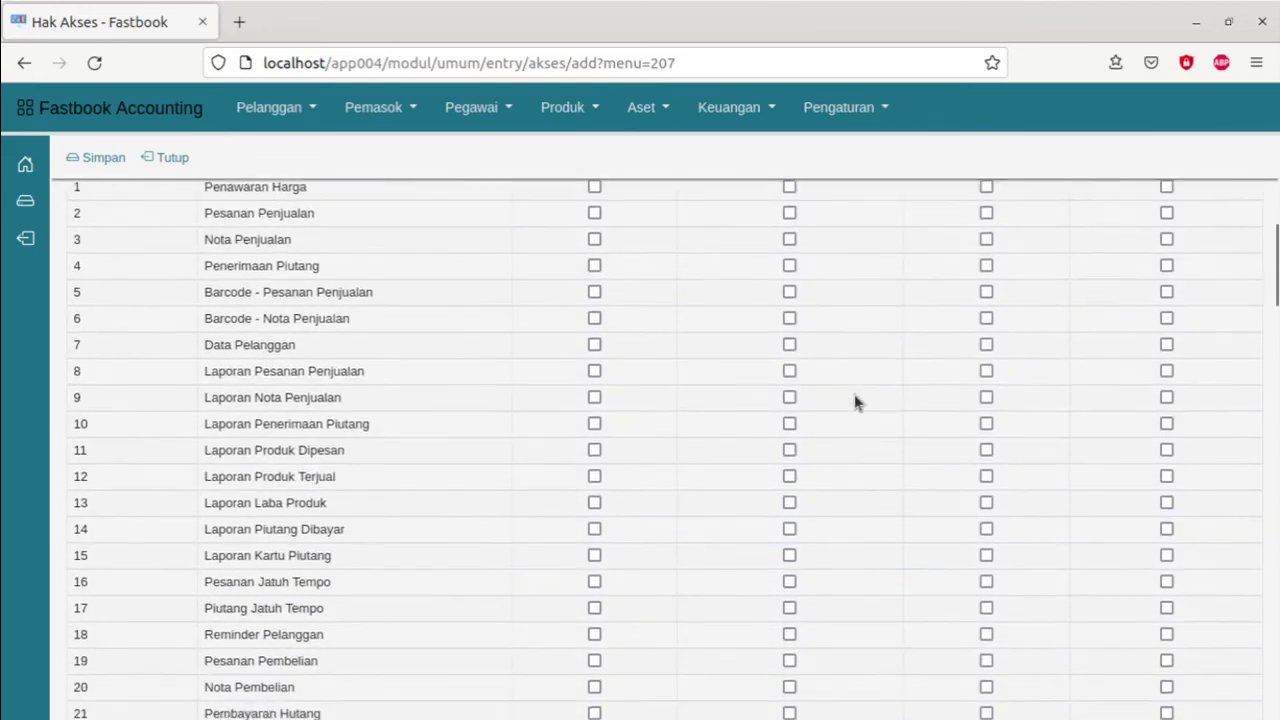
scroll(854, 401, "down", 10)
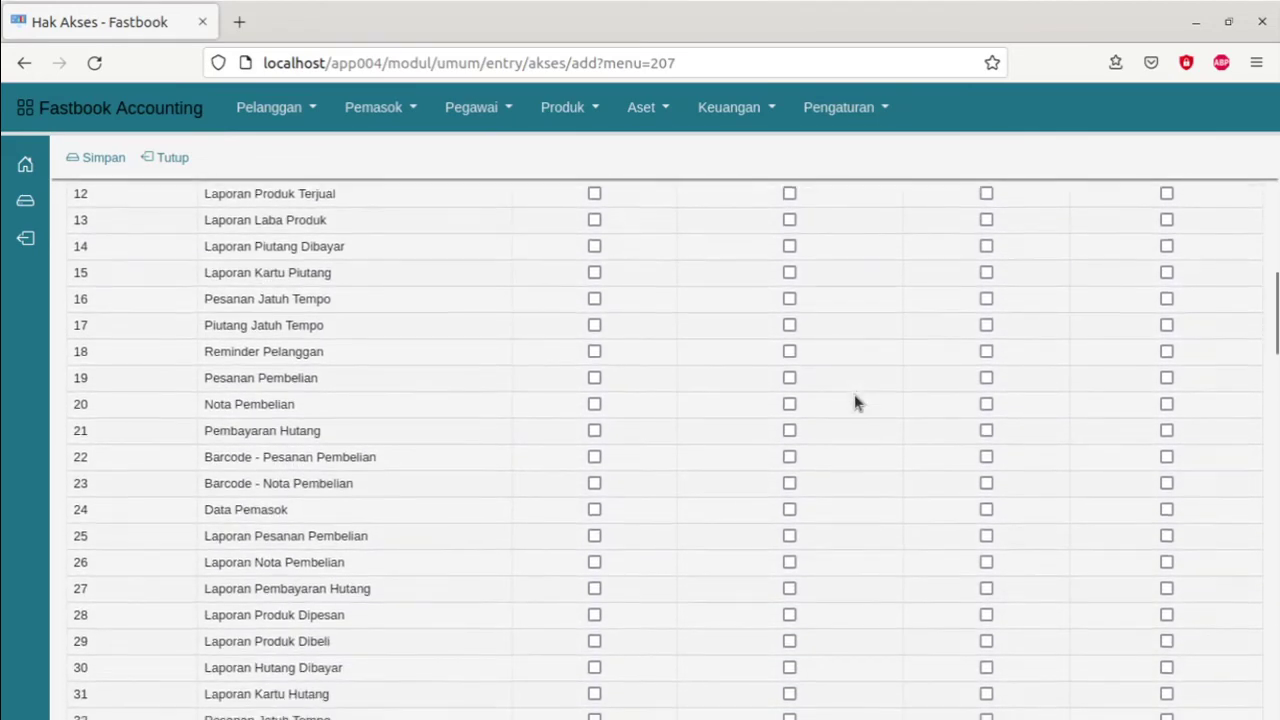
scroll(853, 399, "down", 8)
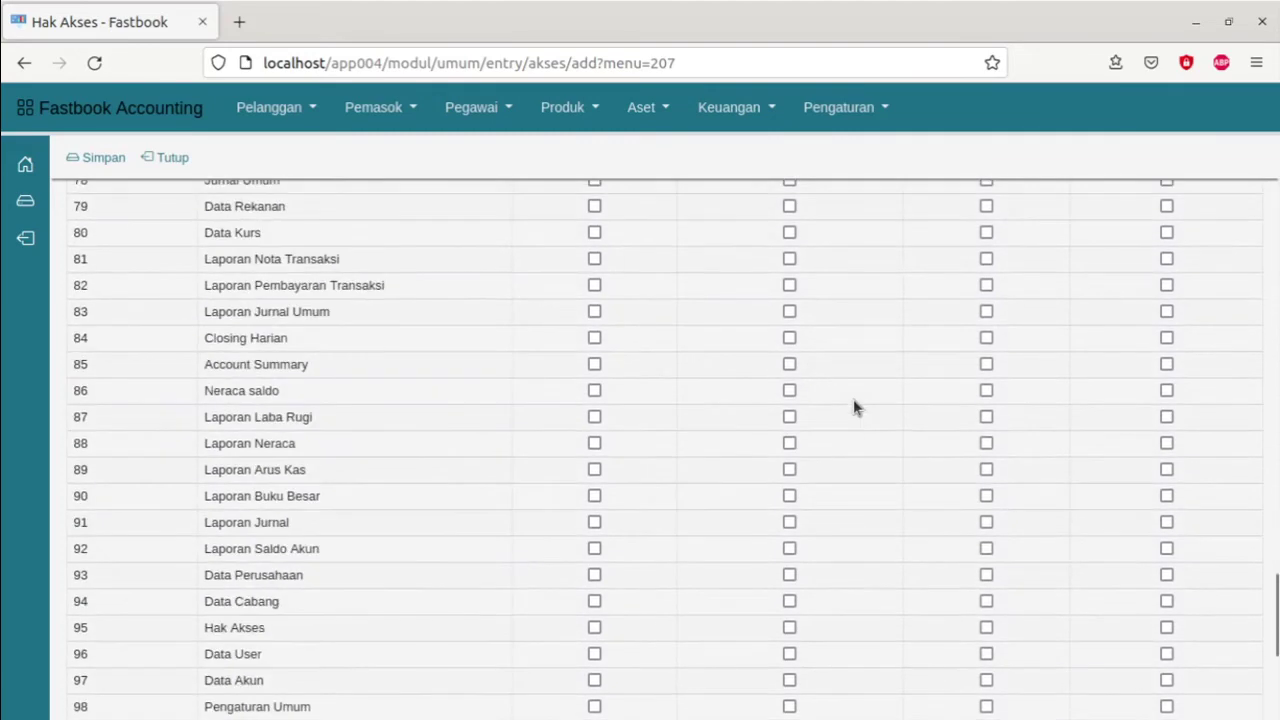
scroll(853, 399, "up", 2)
scroll(374, 400, "up", 2)
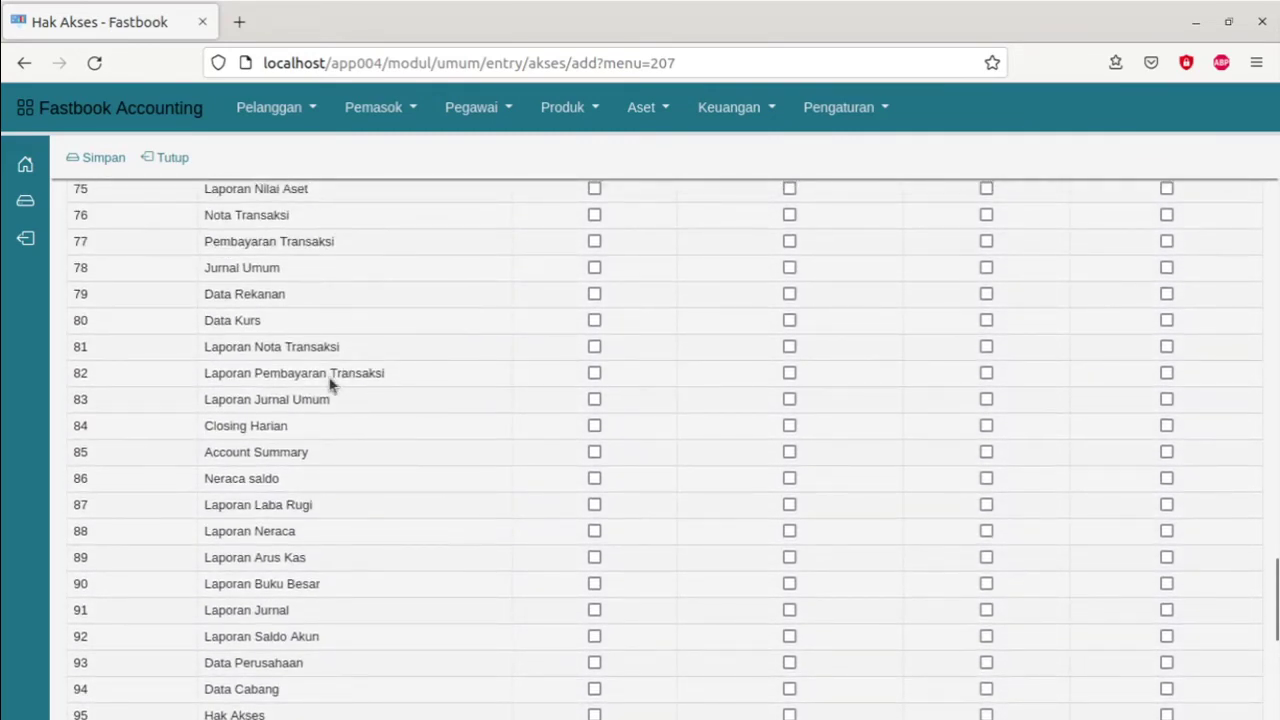
scroll(520, 428, "up", 2)
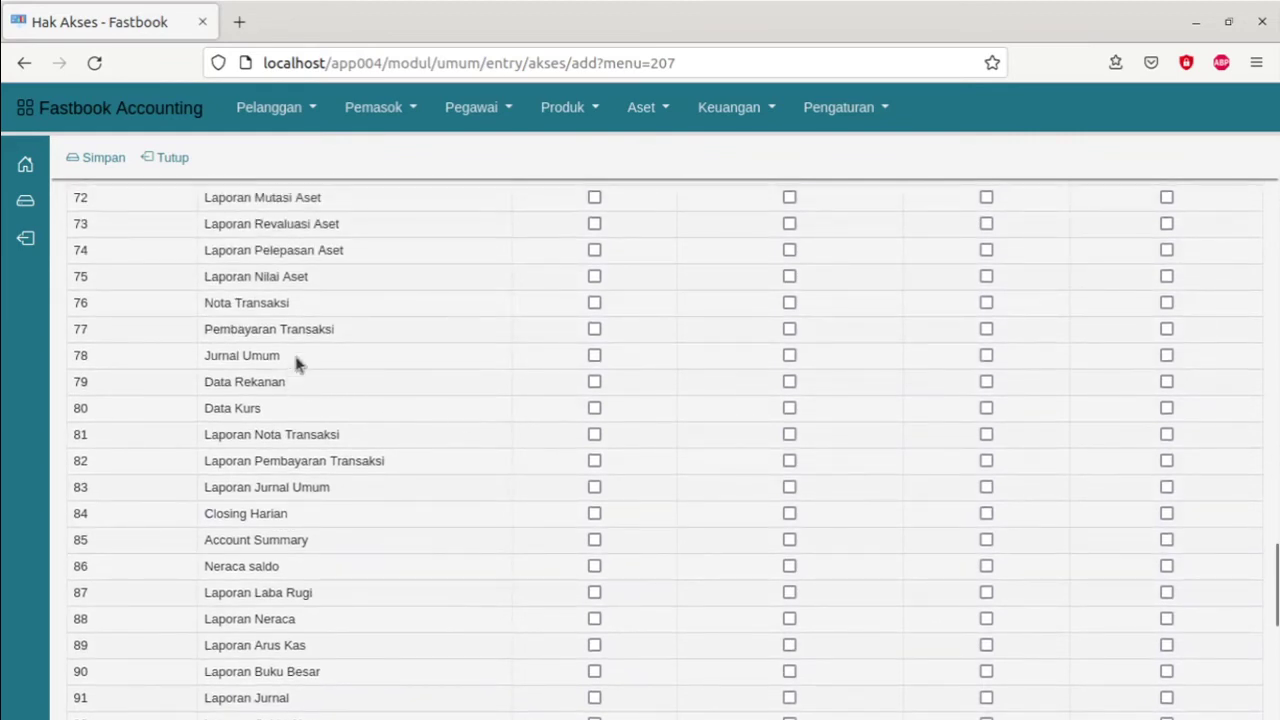
left_click(595, 356)
left_click(986, 356)
Grant Buka, Tambah and Ubah on Data Rekanan, and Buka and Tambah on Data Kurs.
left_click(594, 382)
left_click(789, 382)
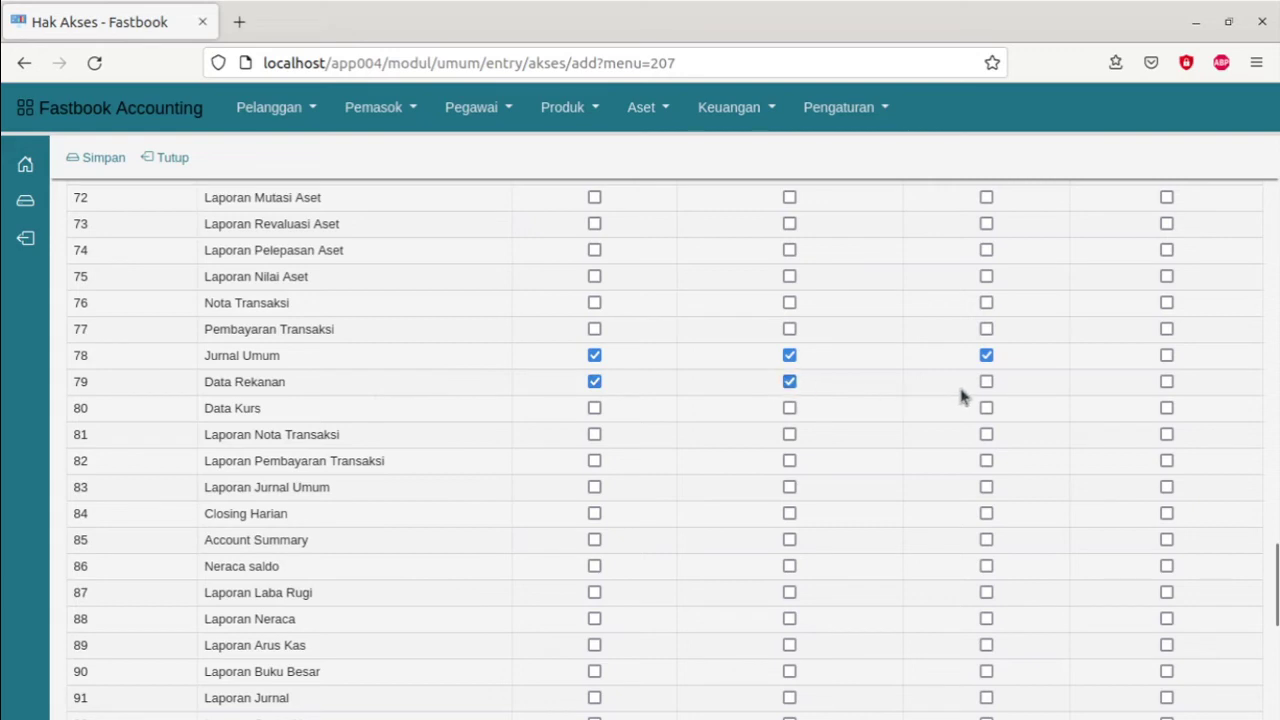
left_click(986, 382)
left_click(594, 408)
left_click(789, 408)
Grant Buka permission for every module from Laporan Nota Transaksi through Laporan Laba Rugi.
scroll(811, 463, "down", 2)
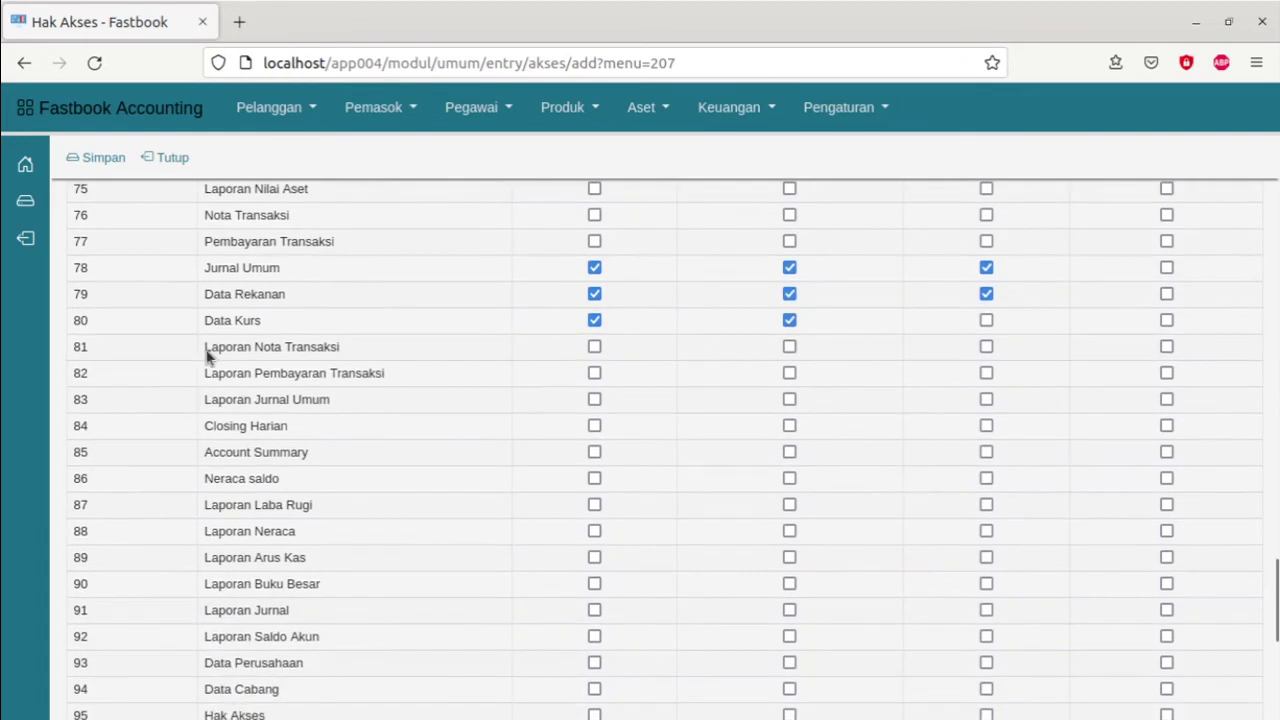
left_click(595, 348)
left_click(594, 374)
left_click(594, 400)
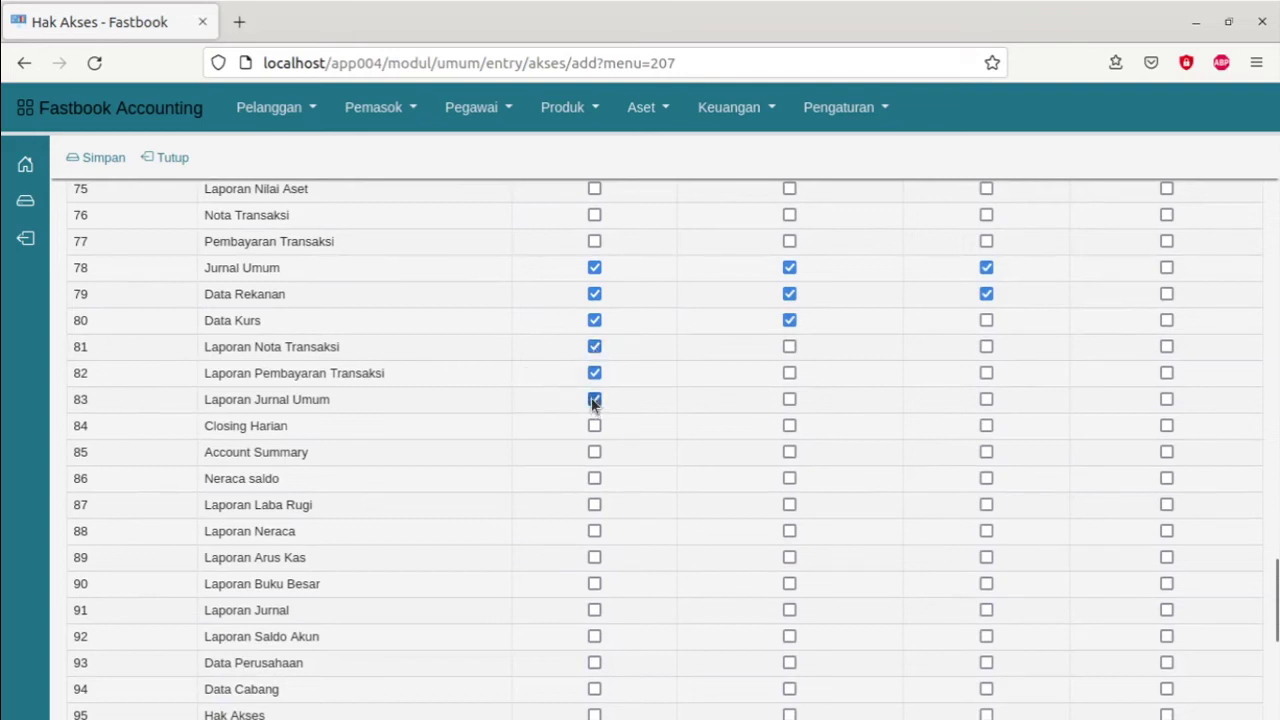
left_click(594, 426)
left_click(594, 479)
left_click(594, 505)
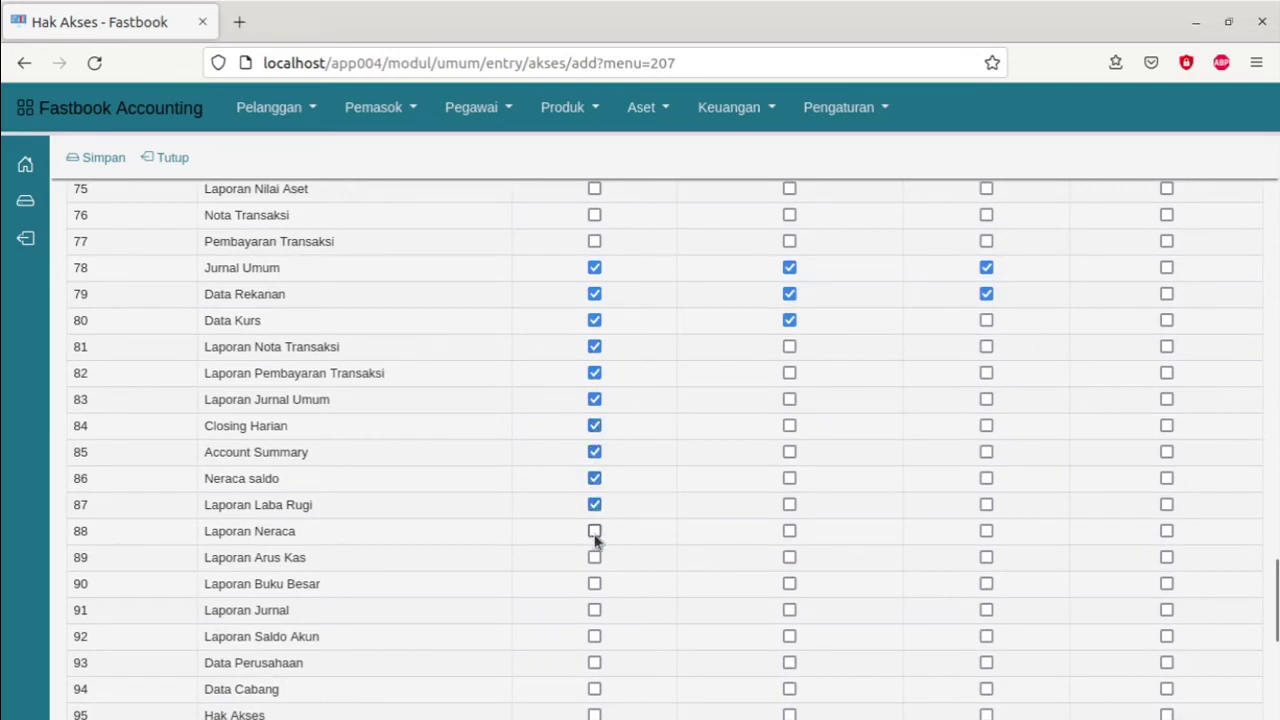
Grant Buka permission for every module from Laporan Neraca through Laporan Saldo Akun.
left_click(594, 531)
left_click(594, 557)
left_click(594, 585)
left_click(594, 610)
scroll(597, 575, "down", 1)
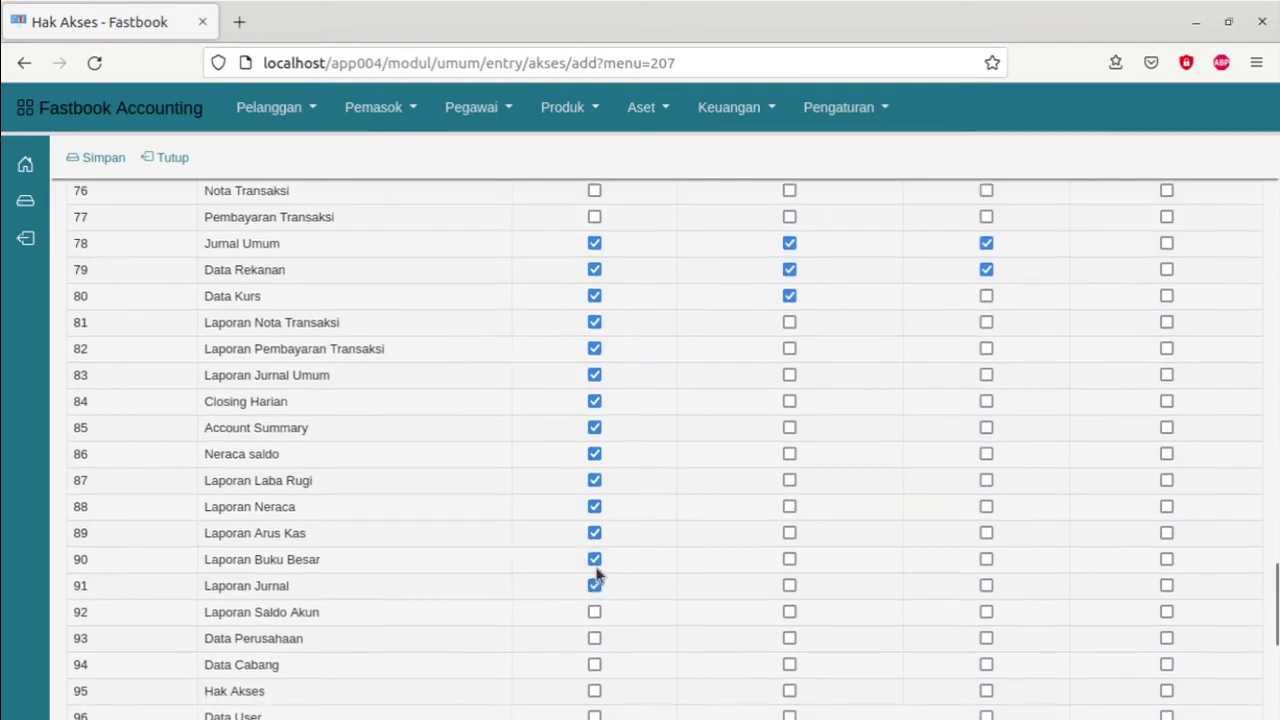
left_click(594, 548)
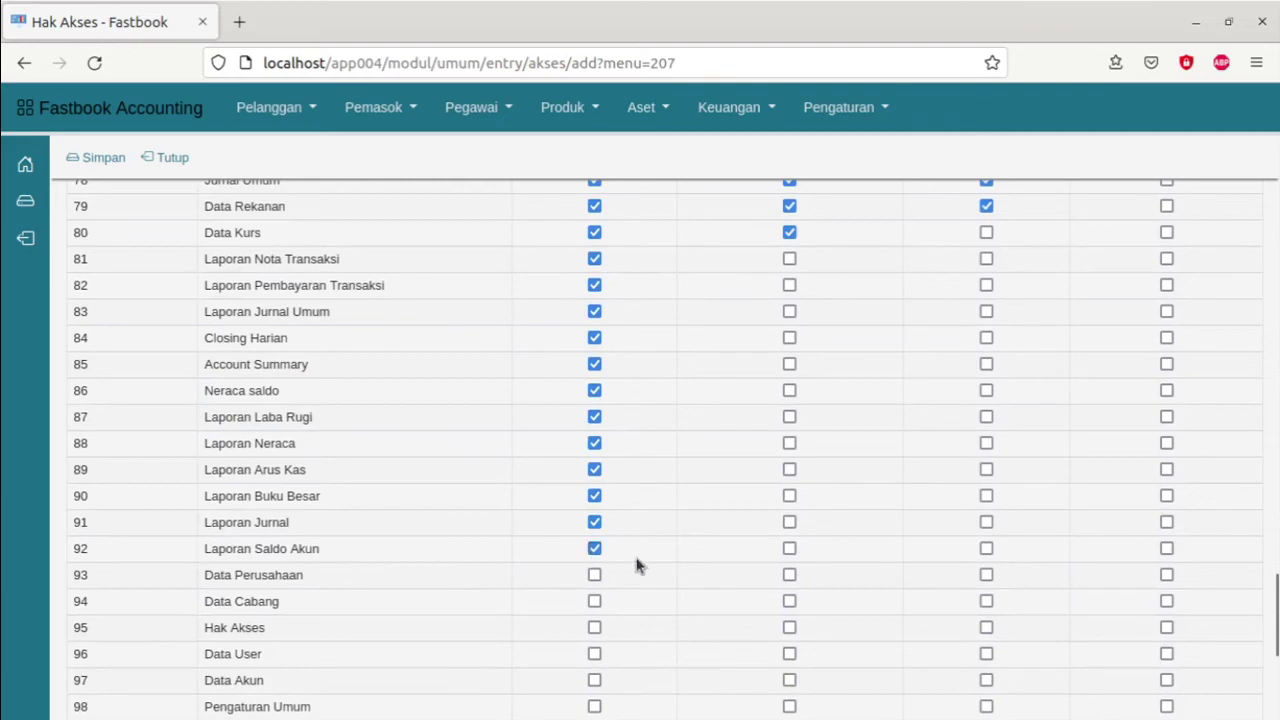
Save the new KEUANGAN access right with its module permissions.
scroll(687, 564, "up", 5)
scroll(674, 574, "up", 10)
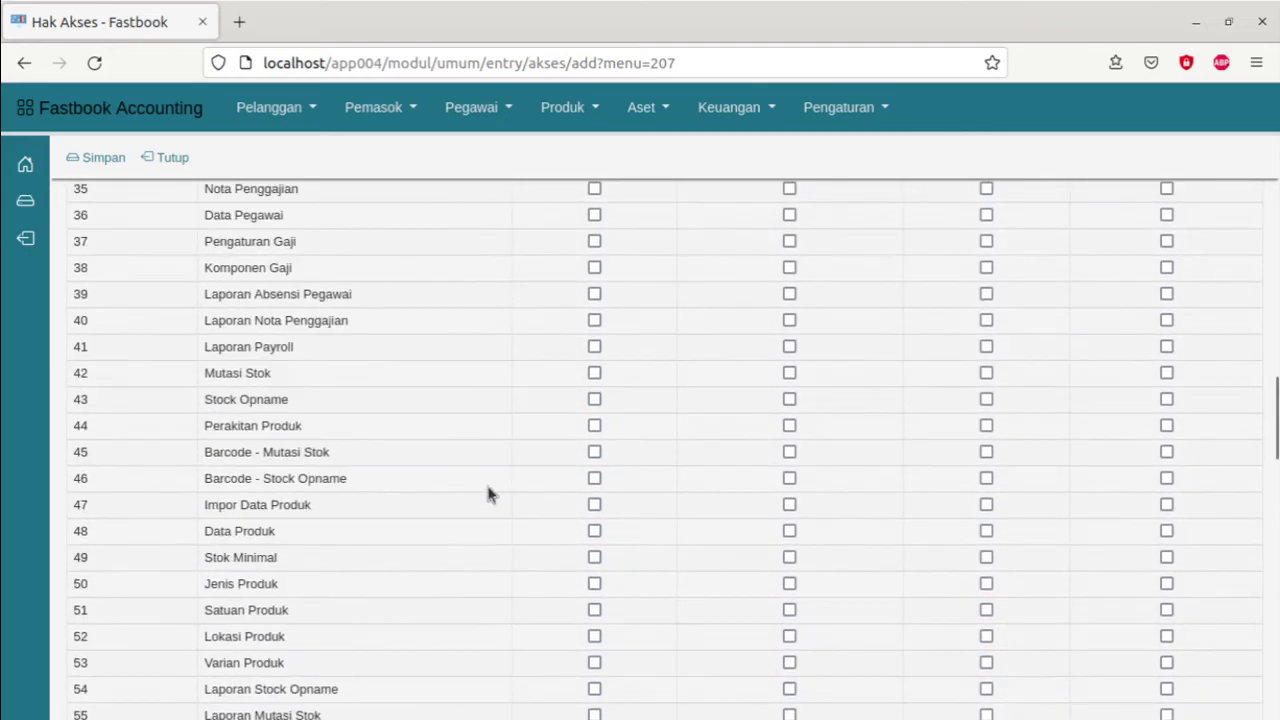
scroll(487, 492, "up", 3)
left_click(100, 157)
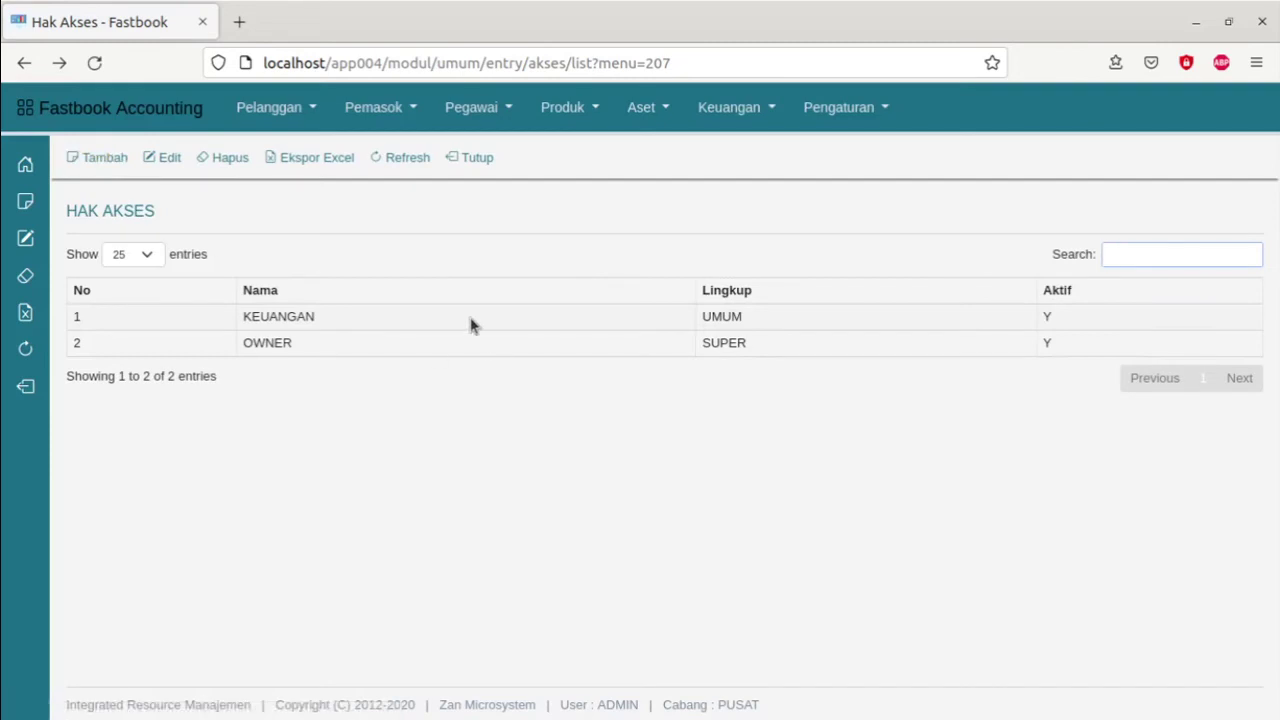
left_click(472, 325)
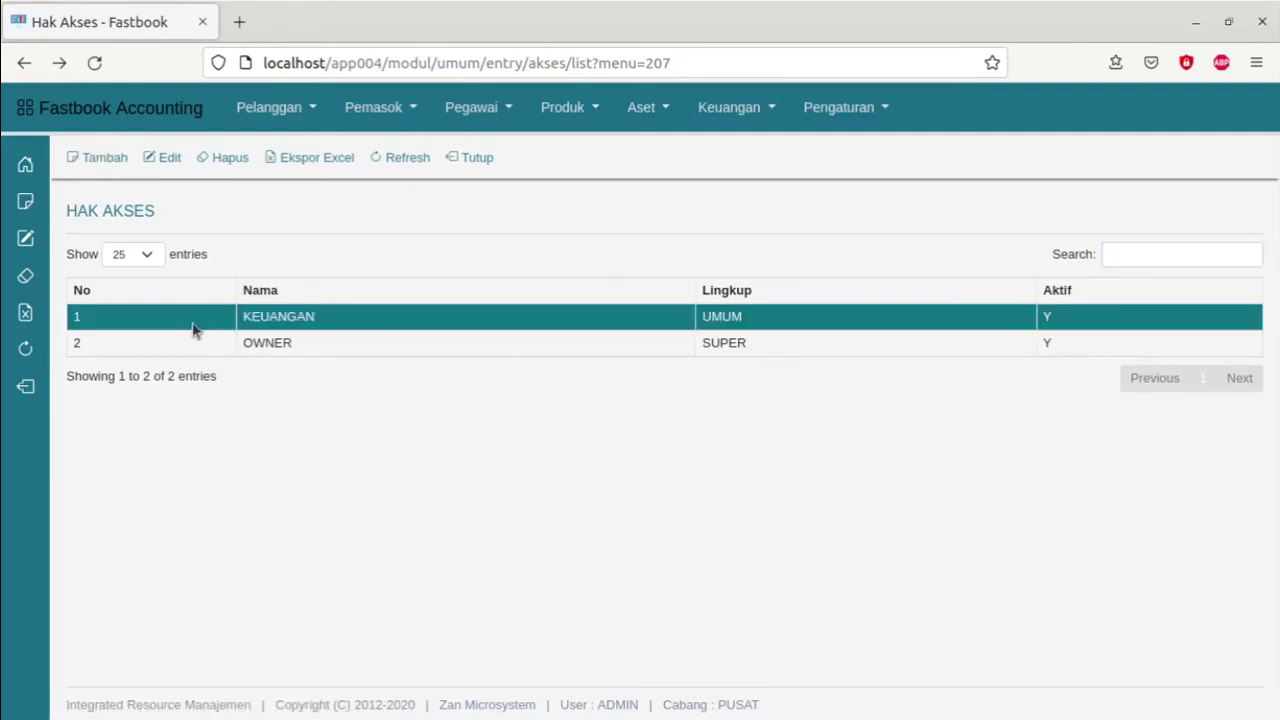
left_click(431, 346)
left_click(435, 324)
Try assigning the KEUANGAN access right in a new Data User record, and close the form and user list.
left_click(848, 118)
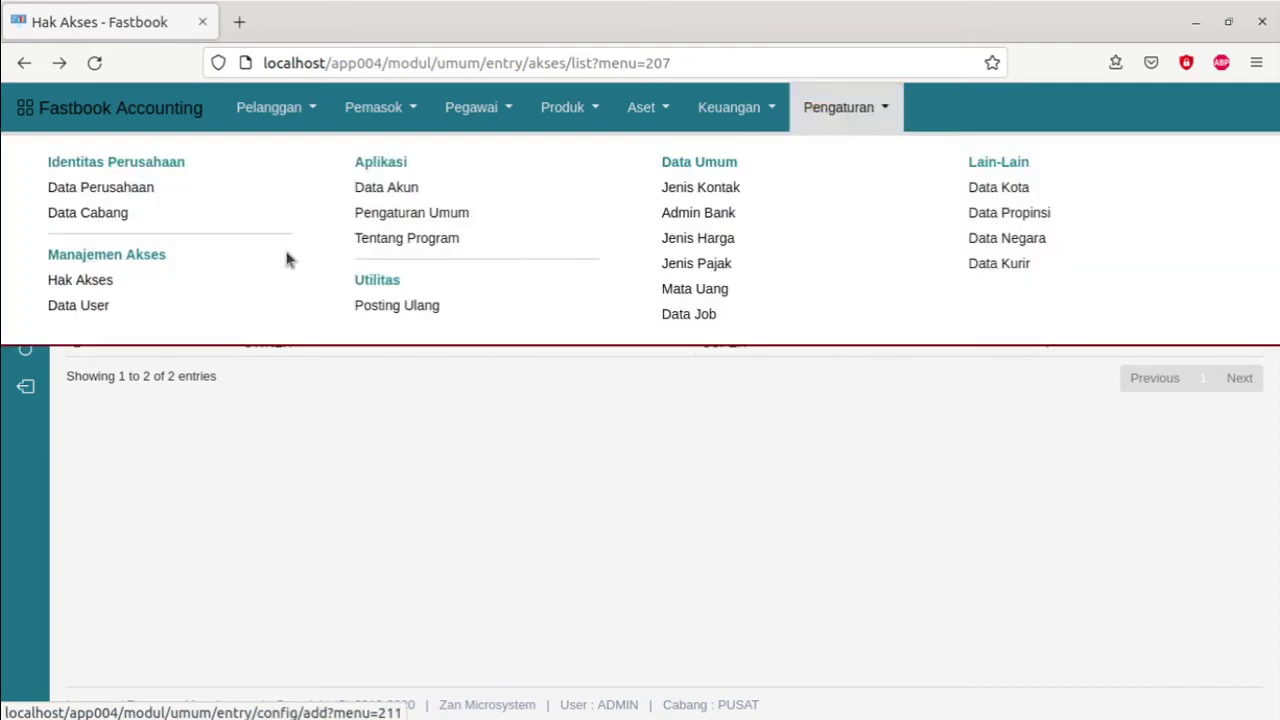
left_click(207, 310)
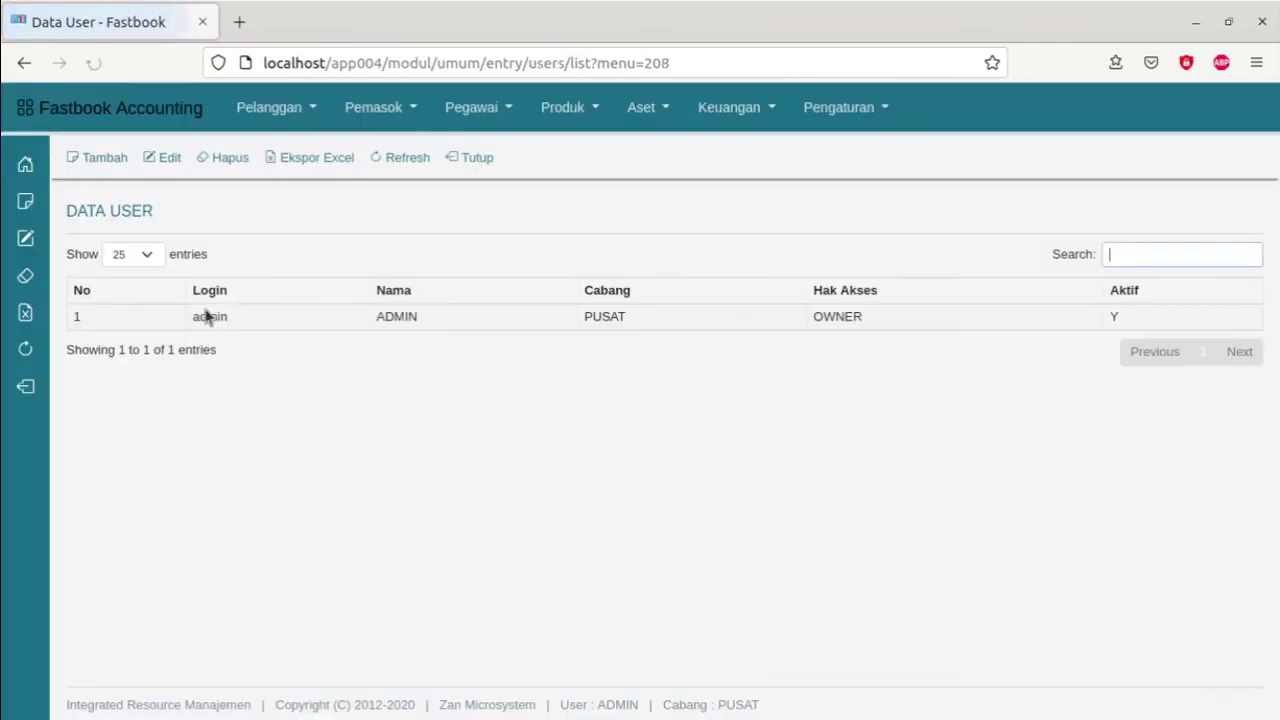
left_click(99, 160)
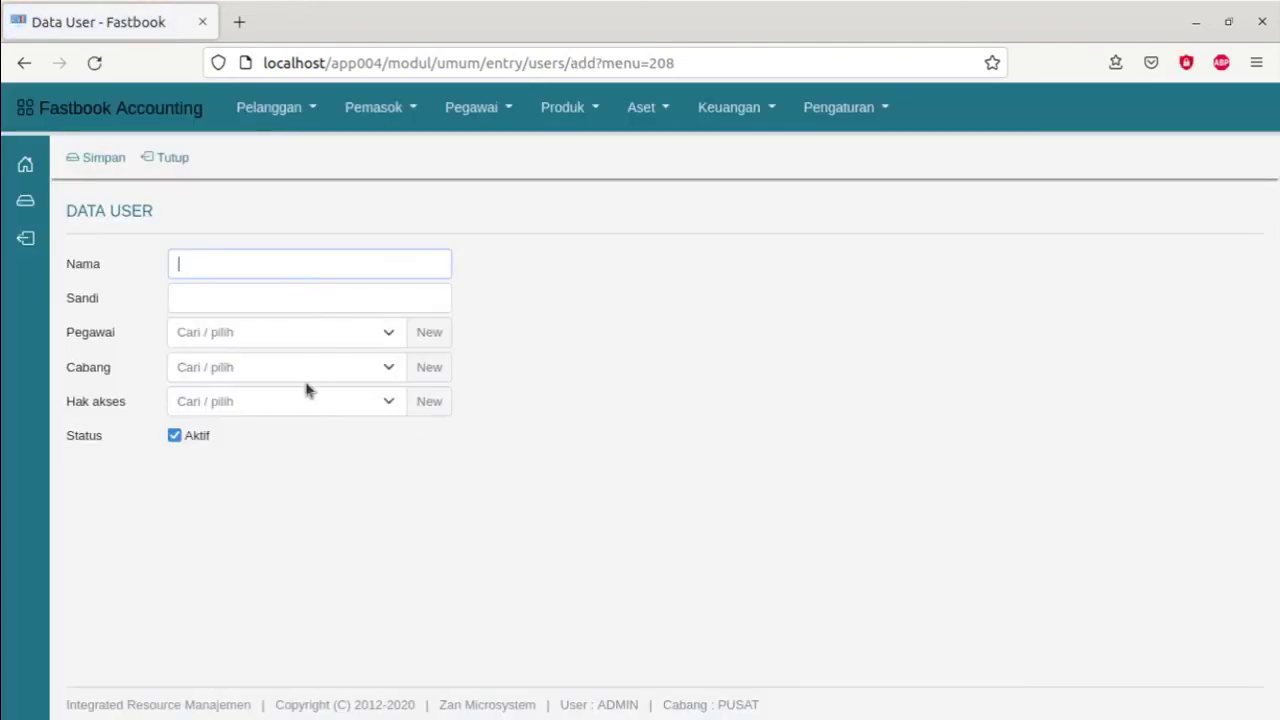
left_click(286, 401)
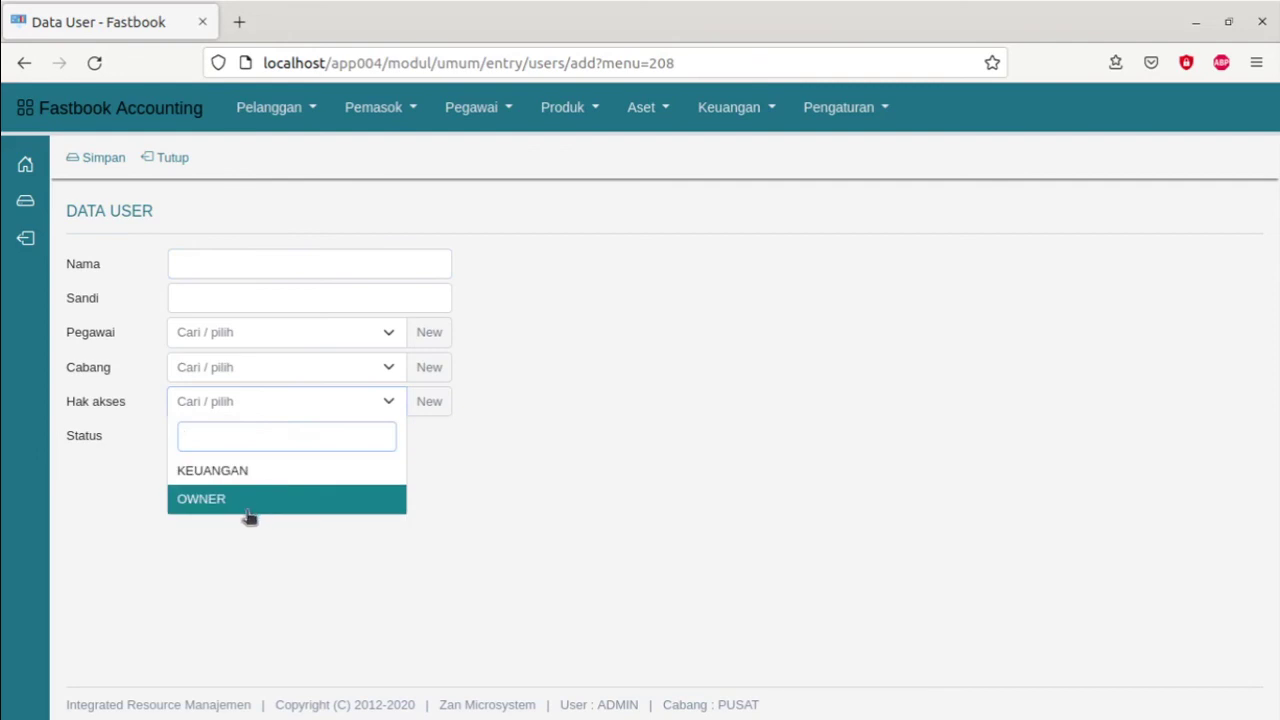
left_click(262, 482)
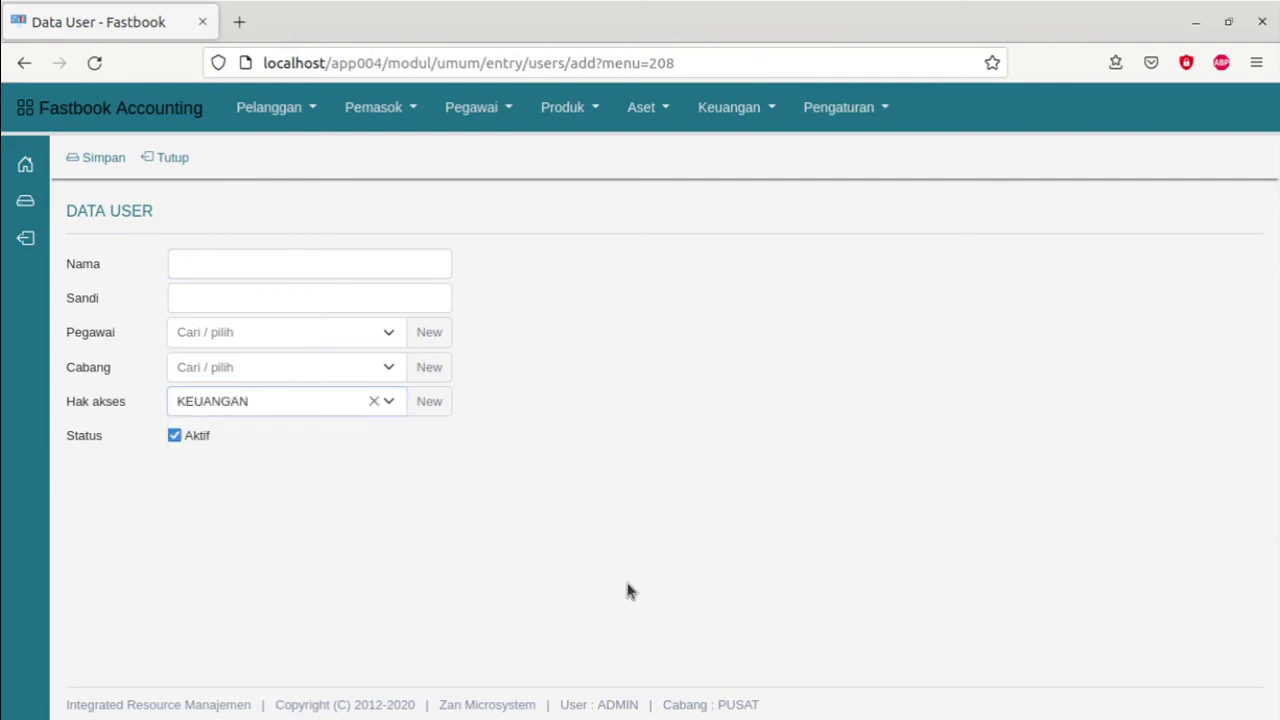
left_click(182, 168)
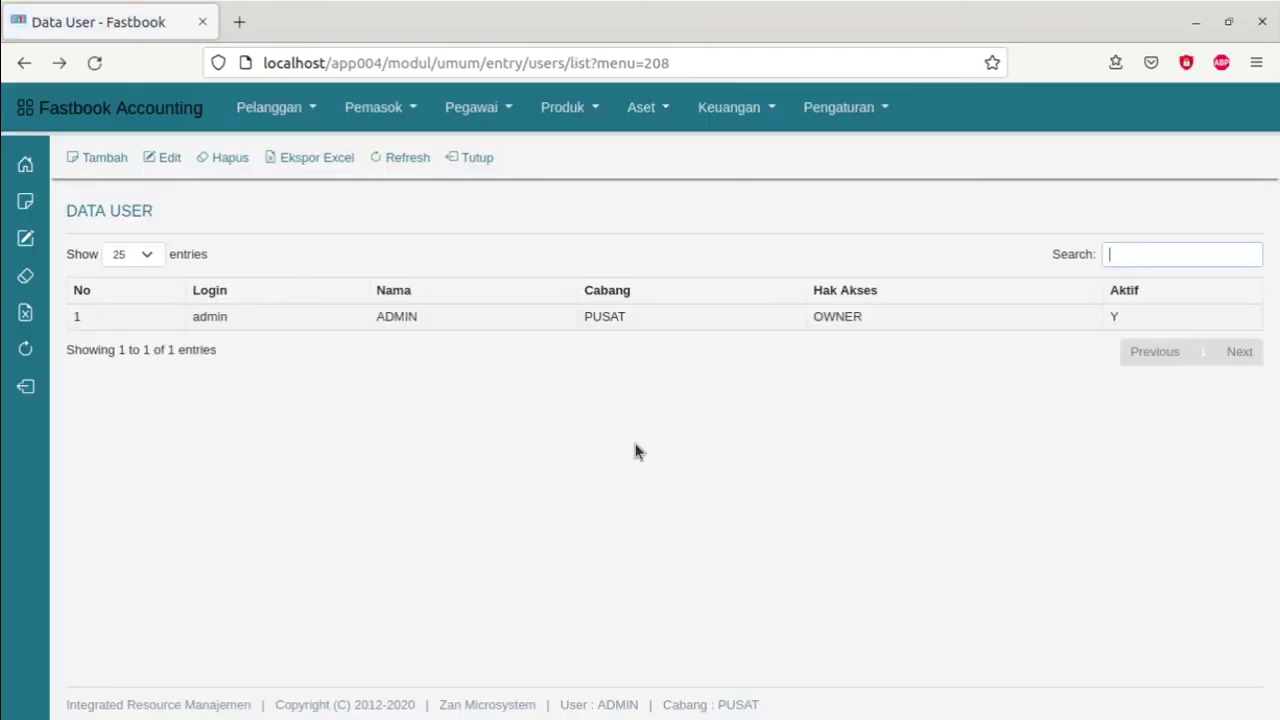
left_click(478, 160)
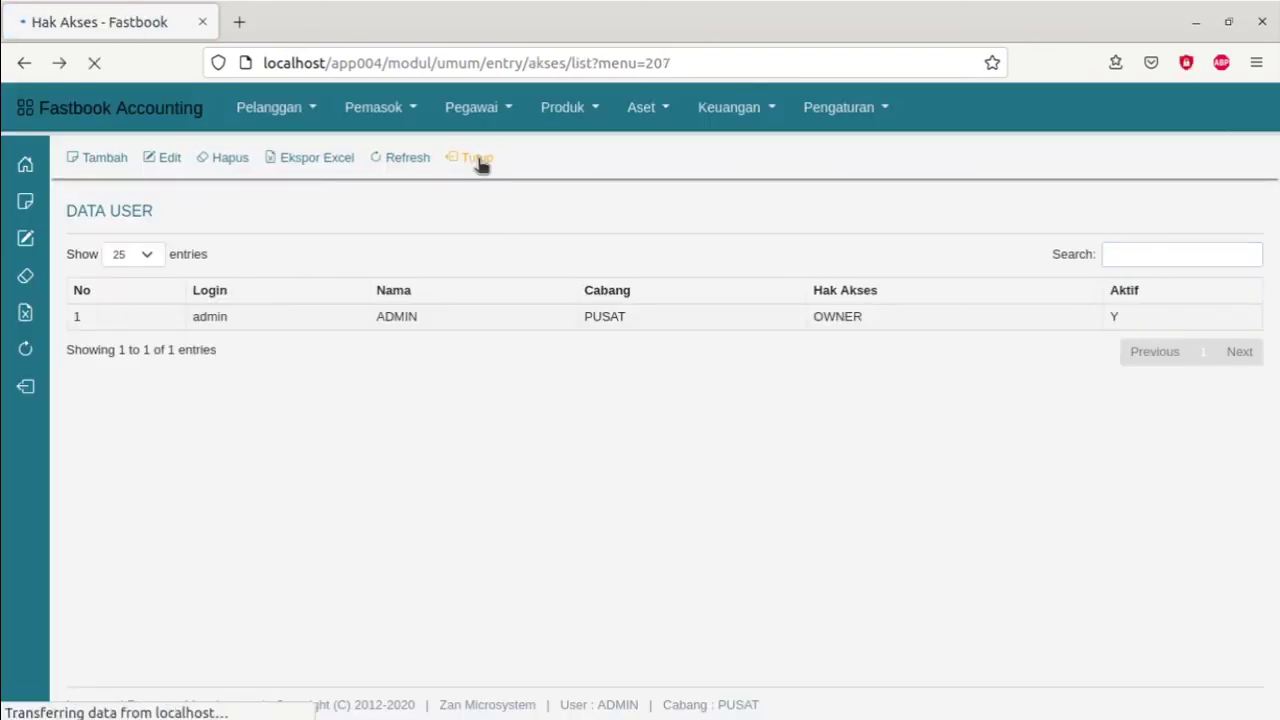